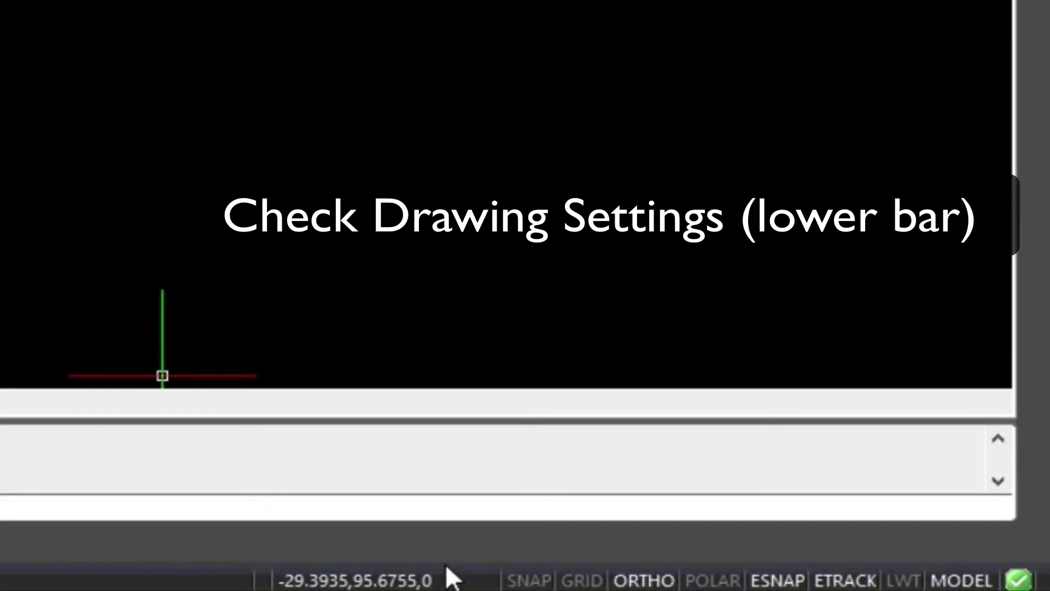
Switch from Ortho to polar tracking at 45° increments, leaving Ortho off
left_click(630, 581)
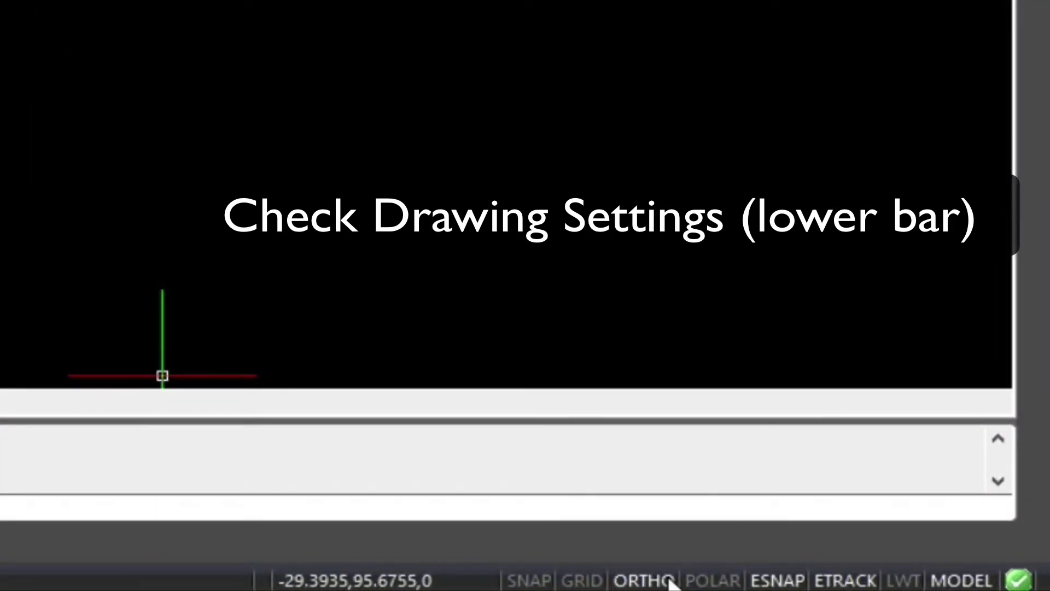
left_click(698, 583)
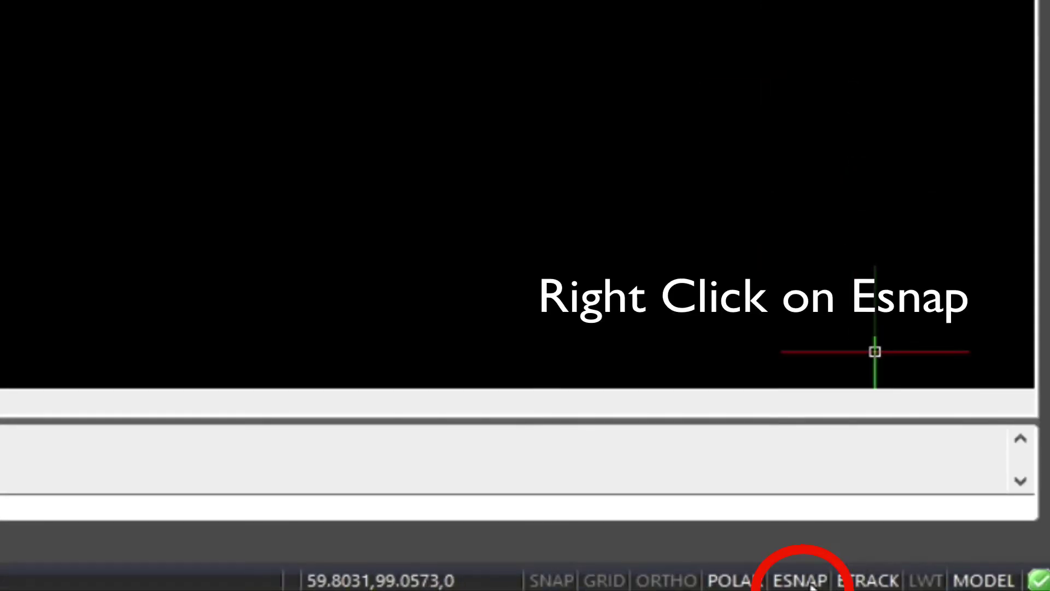
Limit entity snaps to Endpoint, Midpoint, Center and Intersection
right_click(813, 582)
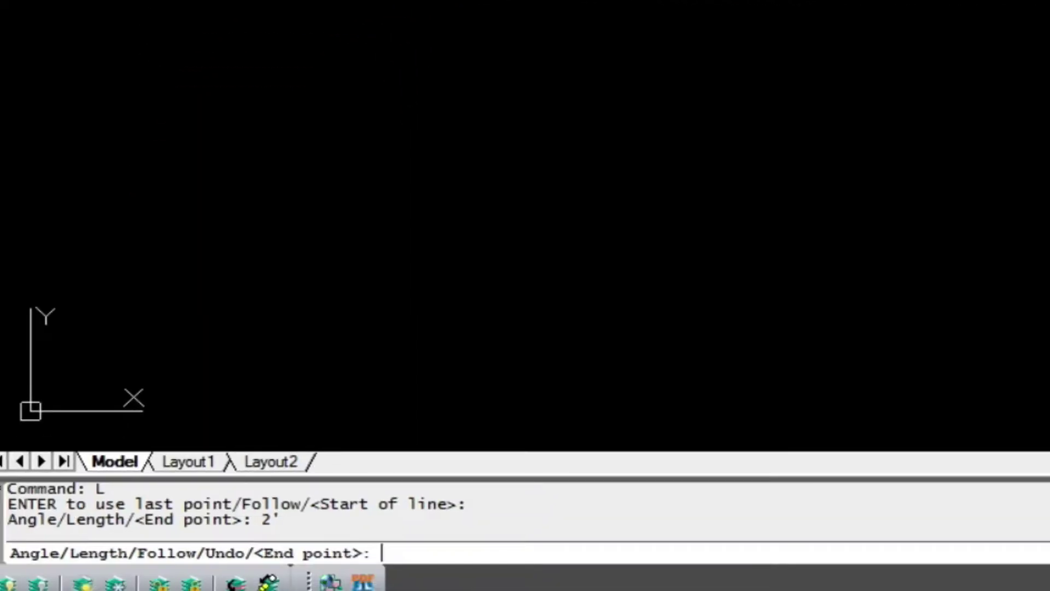
Draw the 5' and 3' legs of the dashed stepped guide path
type("5")
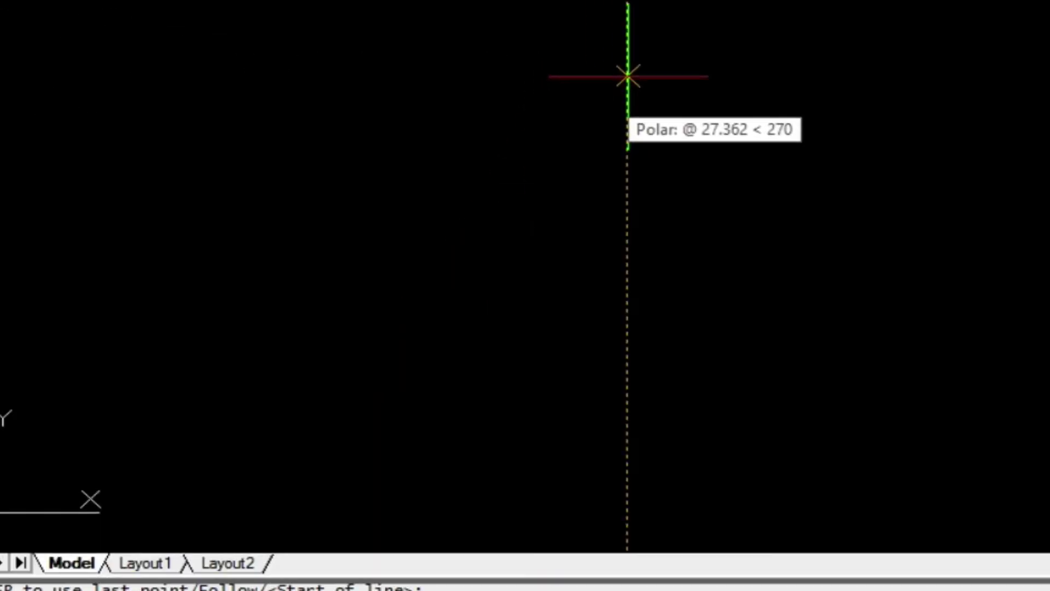
type("3'")
key("Return")
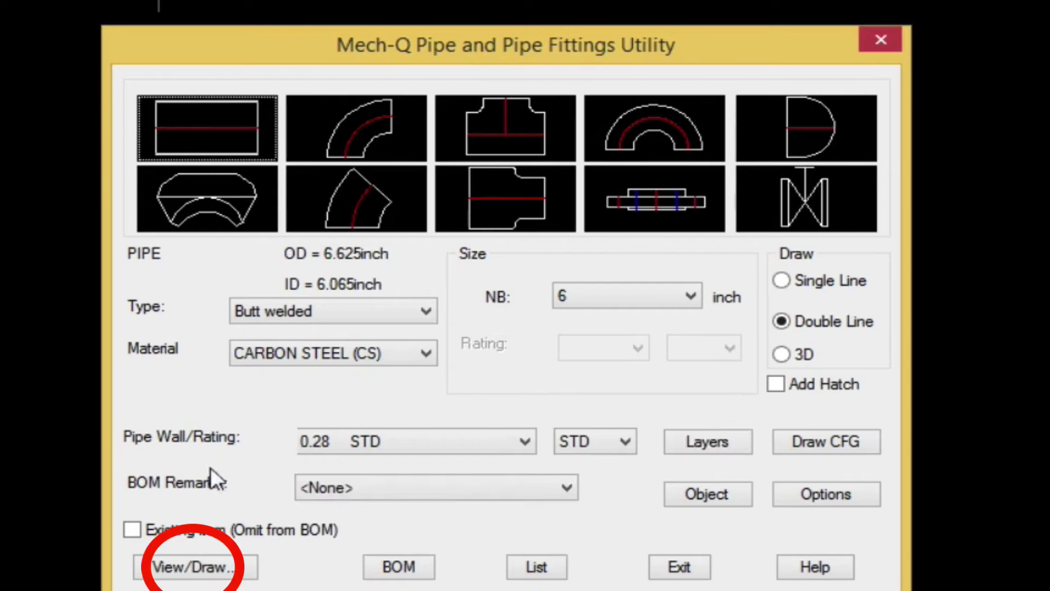
Draw the 6-inch carbon steel double-line pipe with bends along the guide path
left_click(200, 566)
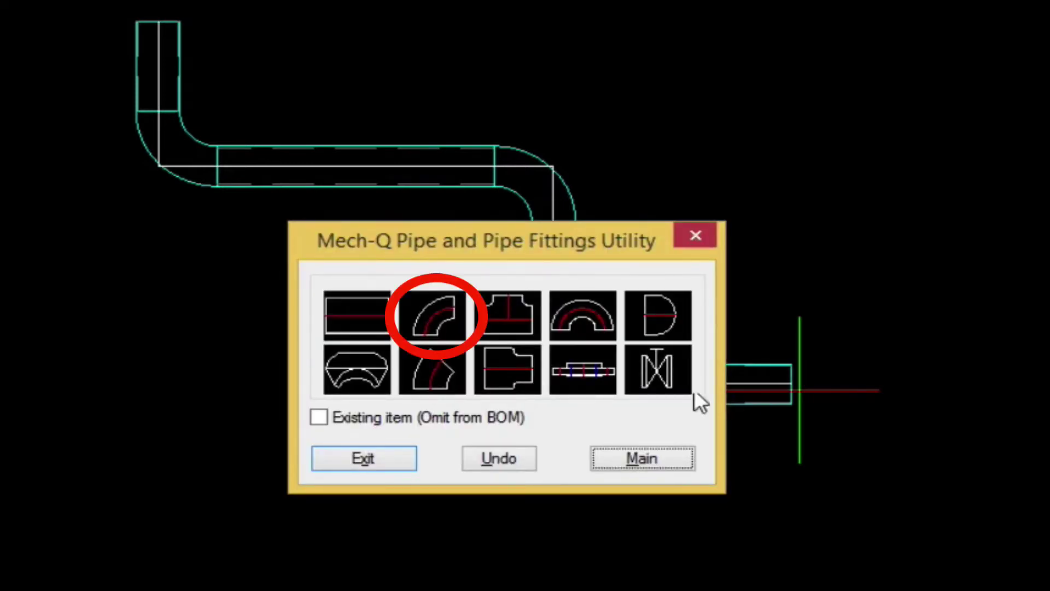
Attach a 28.5° elbow at 0.0° rotation to the right end of the pipe run
left_click(432, 314)
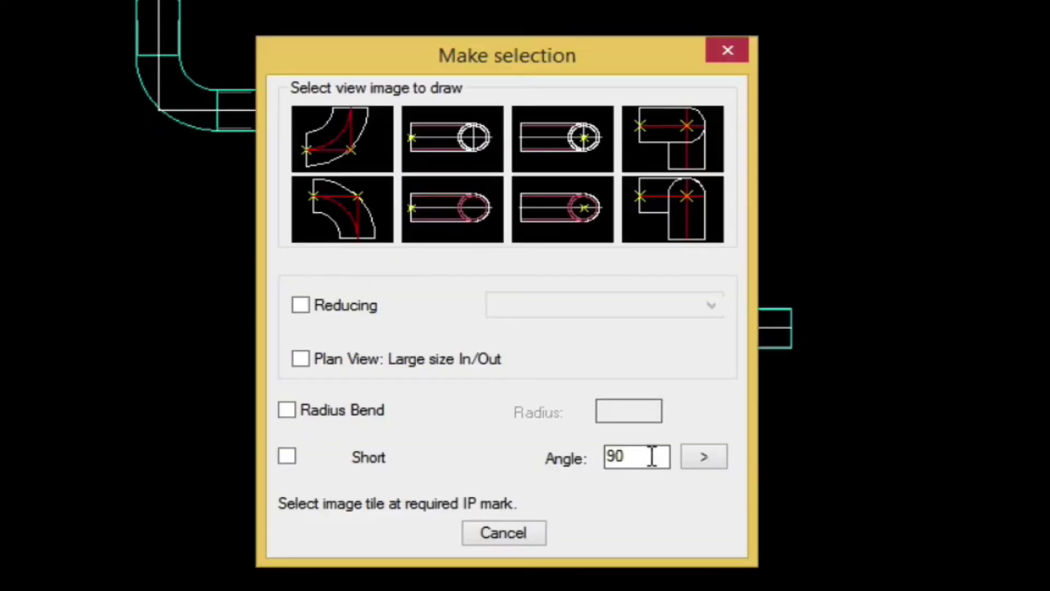
double_click(652, 457)
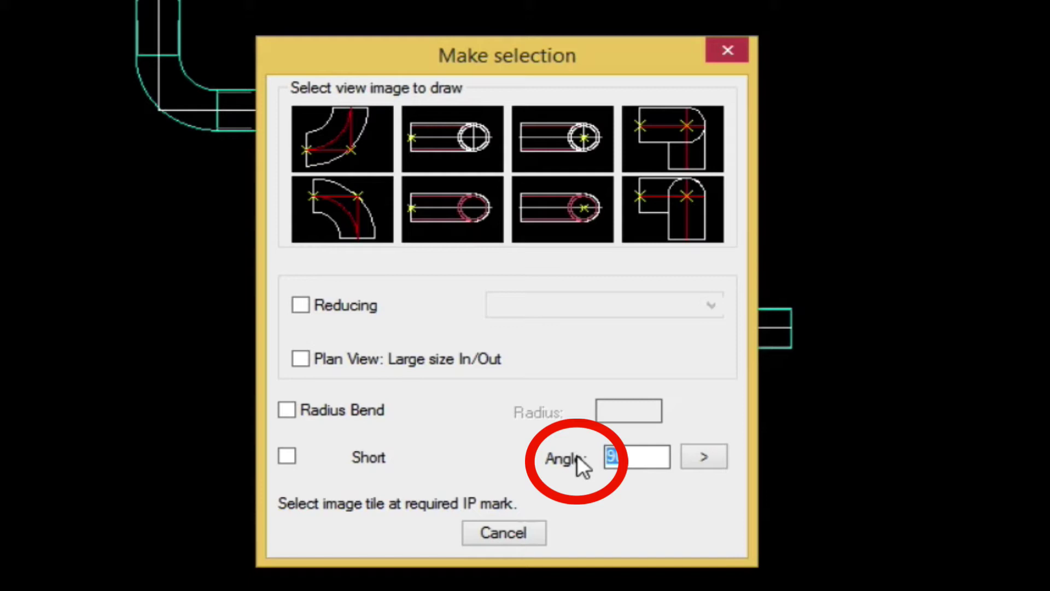
type("22")
type(".5")
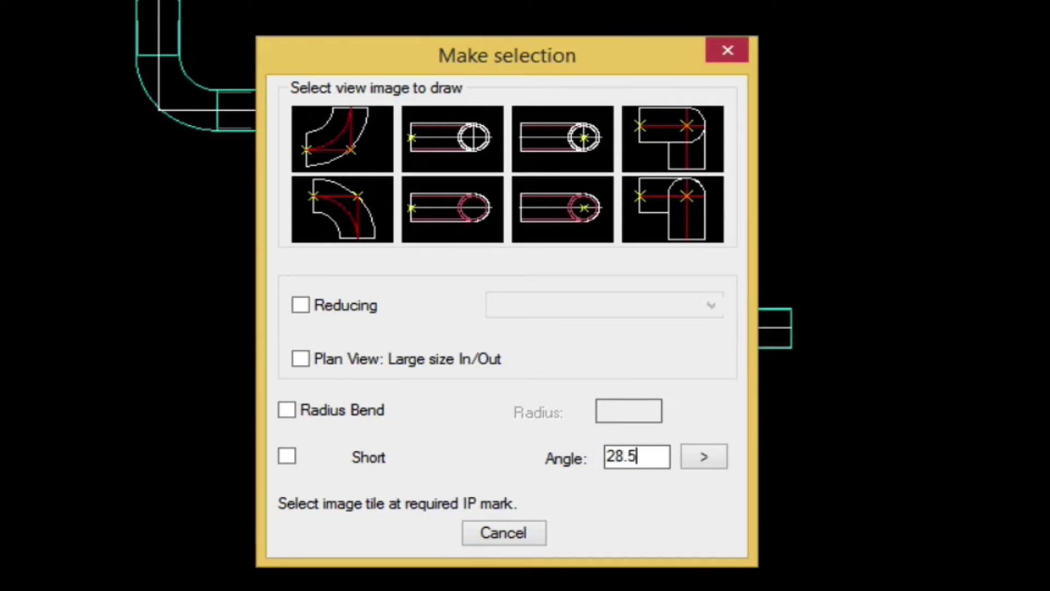
key("Tab")
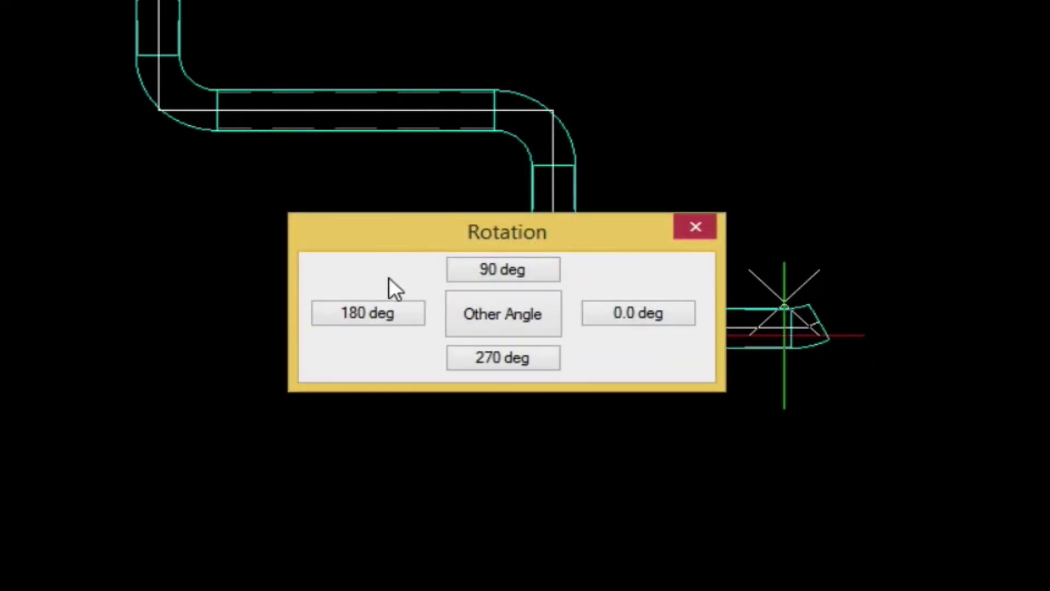
left_click(666, 307)
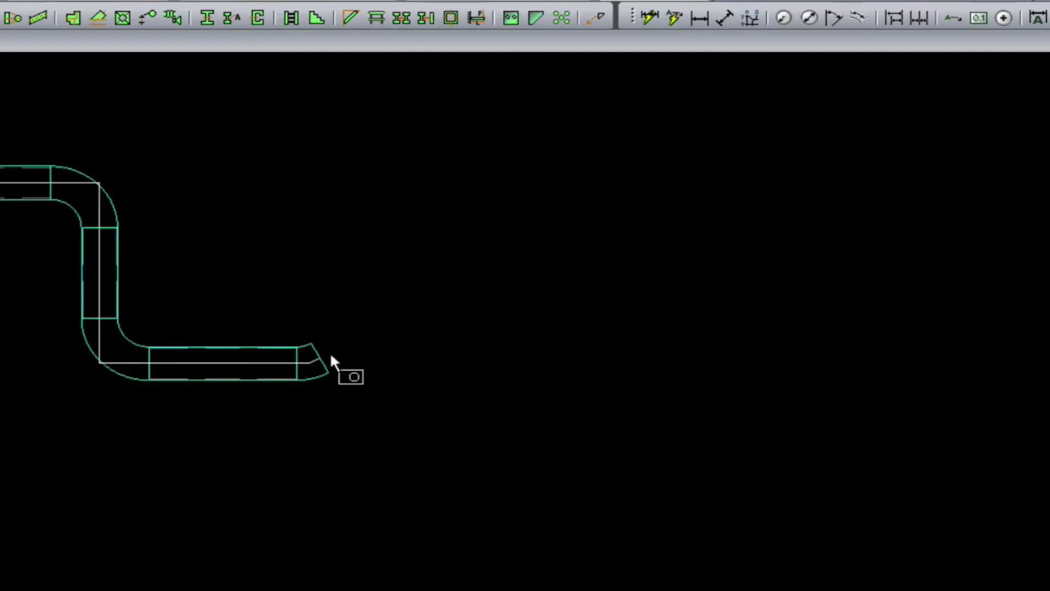
Draw a 3' dashed guide leg from the angled elbow's end with Ortho toggled
type("L")
key("Return")
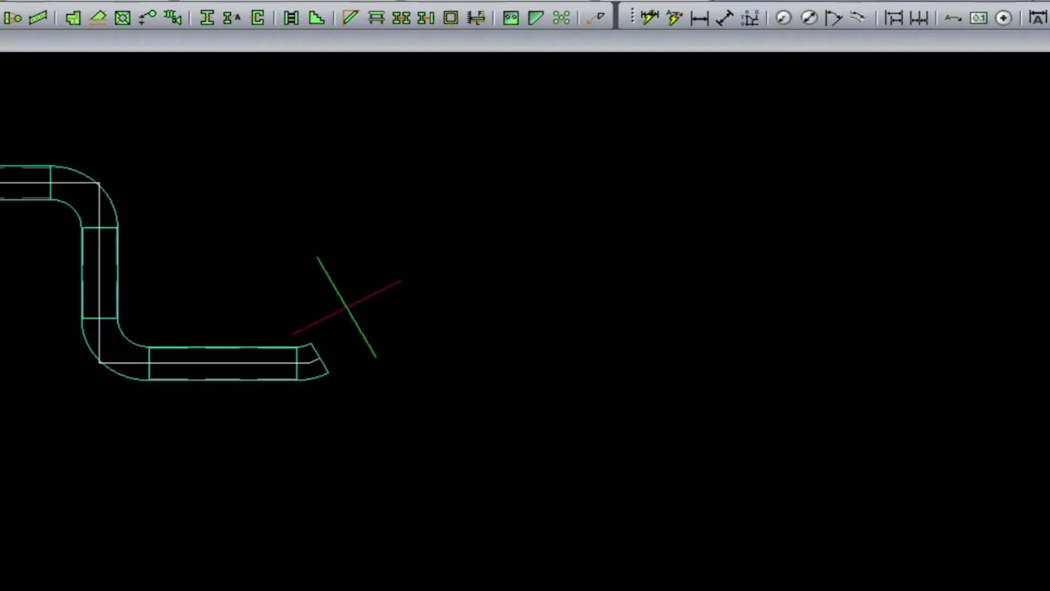
left_click(320, 357)
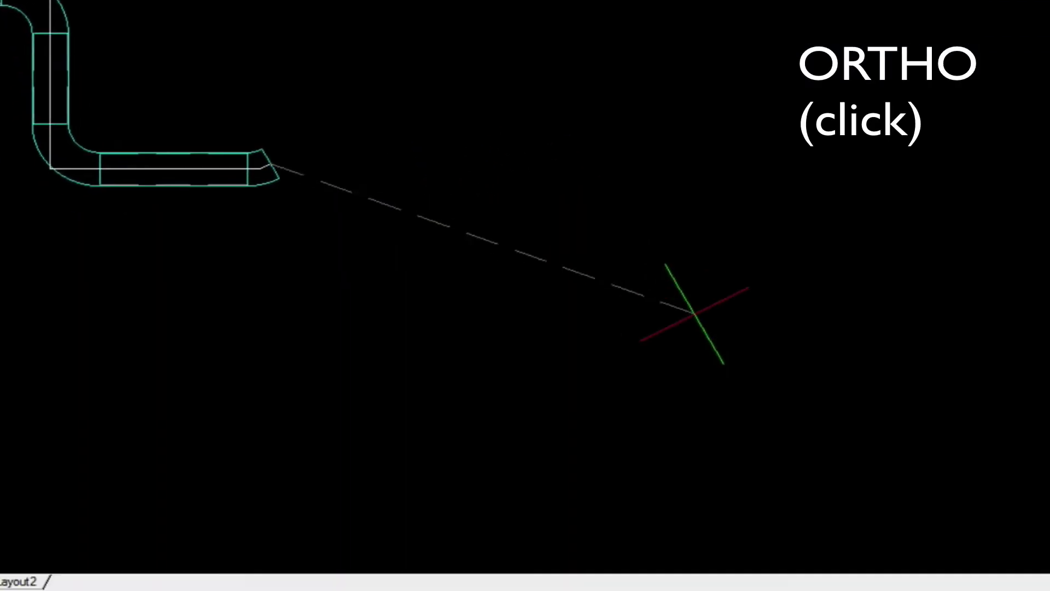
left_click(847, 533)
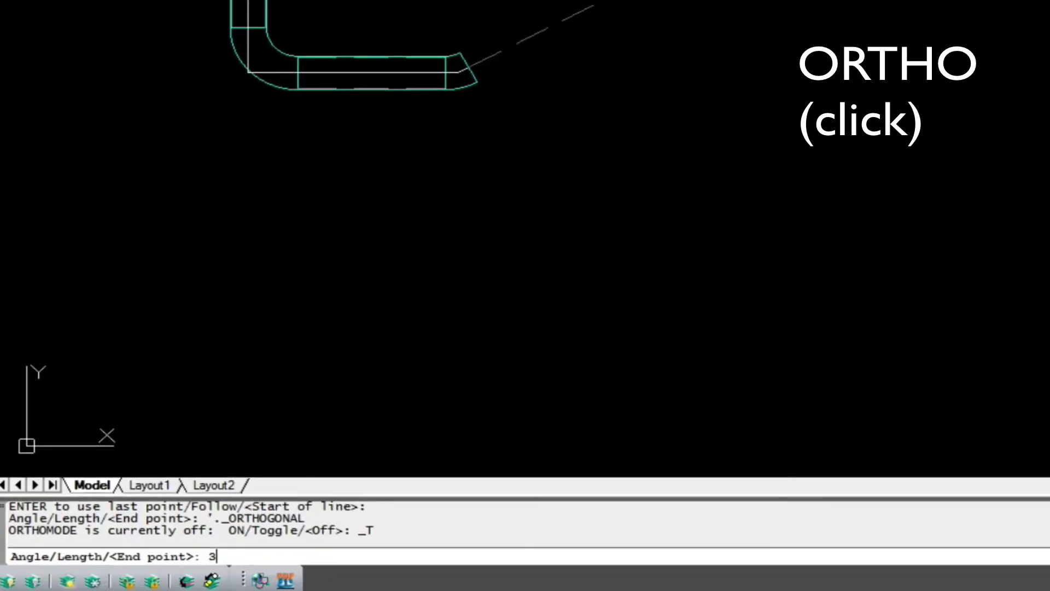
key("Return")
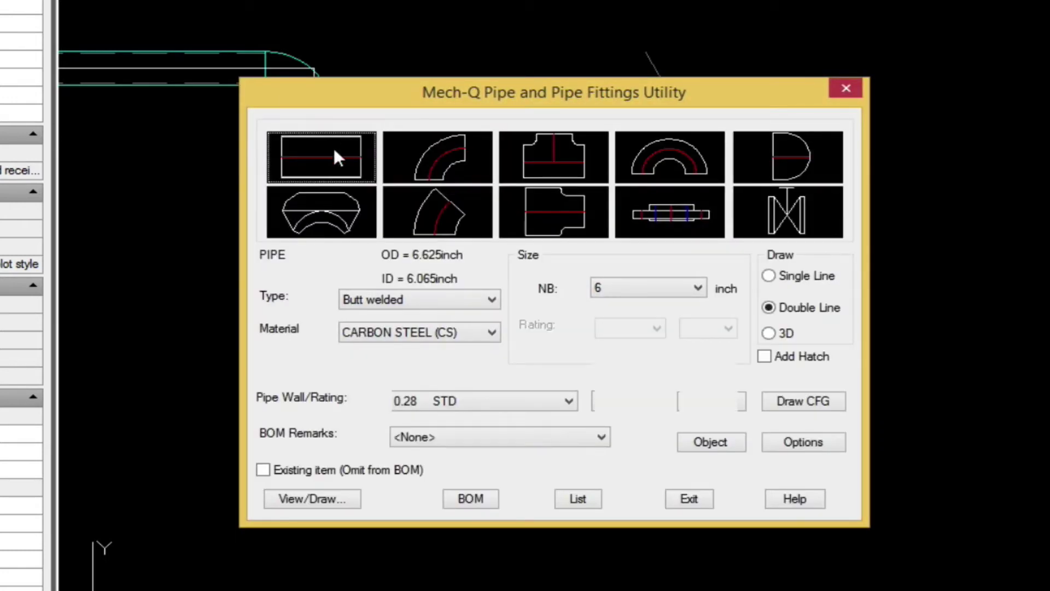
Draw a square-ended straight pipe from the elbow end to the guide's corner
left_click(320, 498)
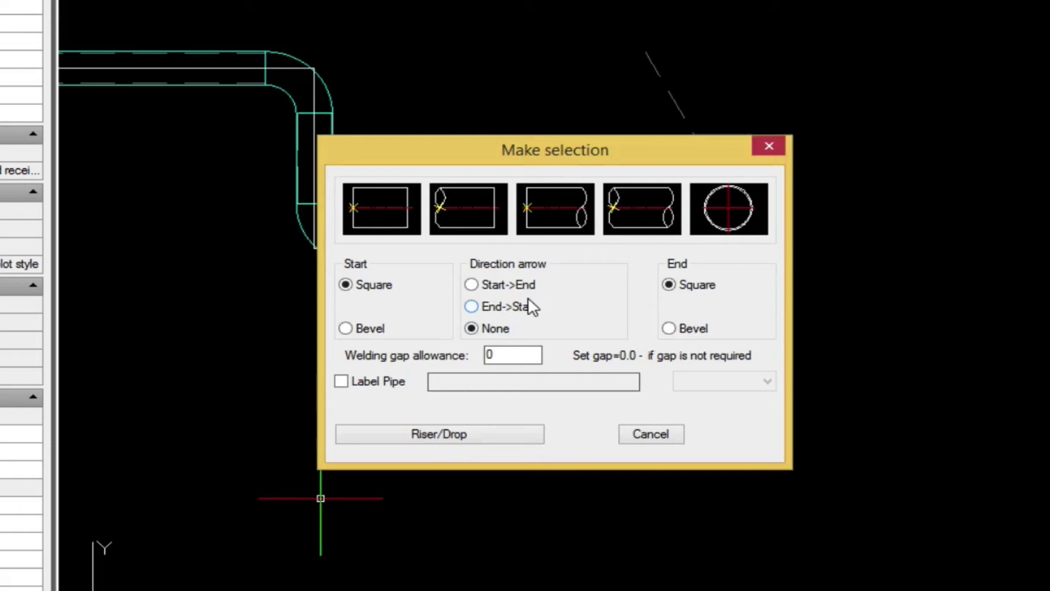
left_click(358, 216)
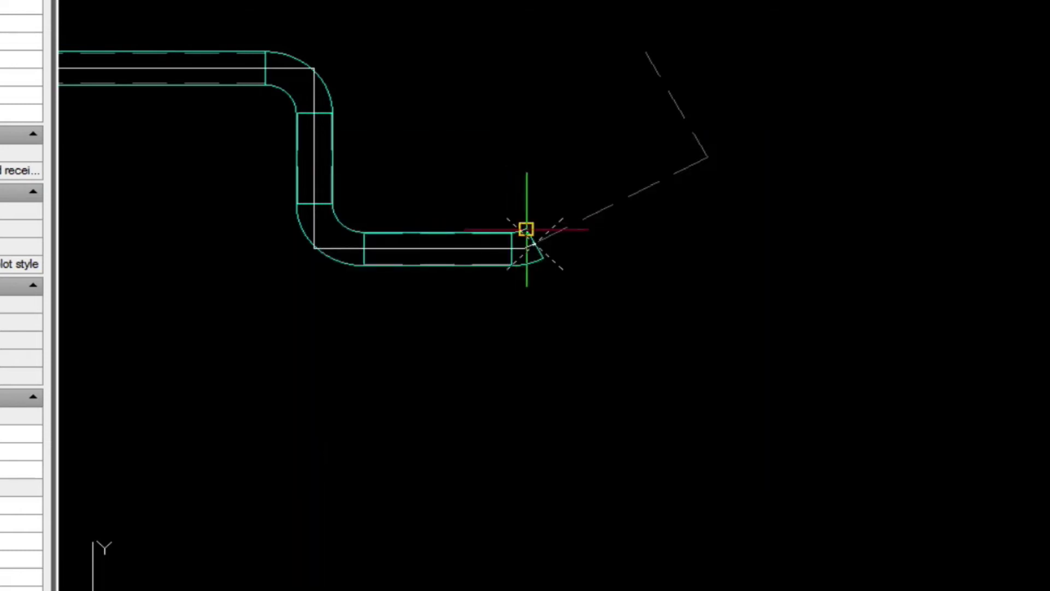
left_click(534, 242)
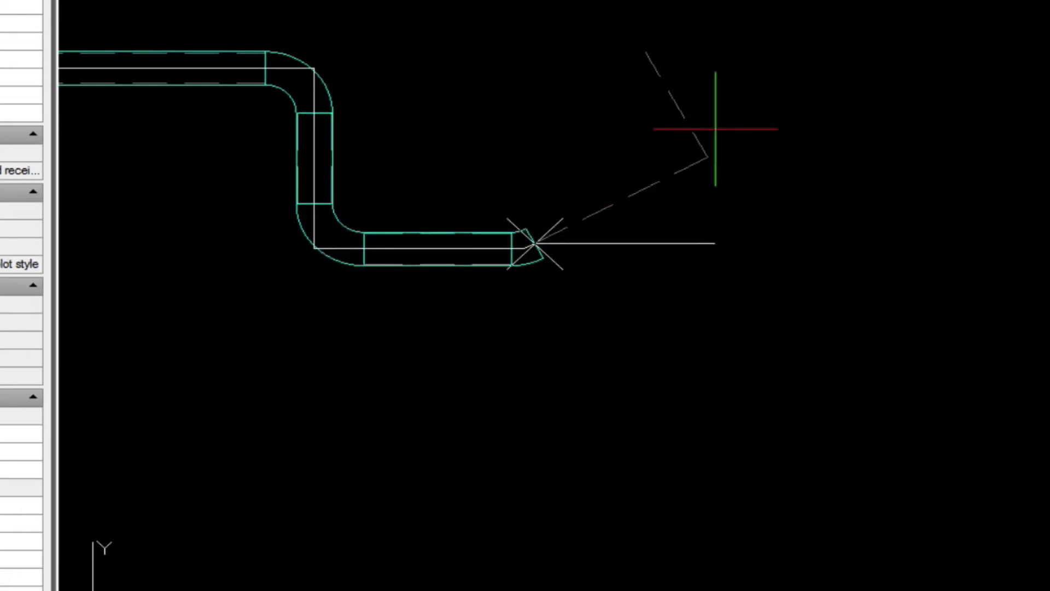
left_click(707, 157)
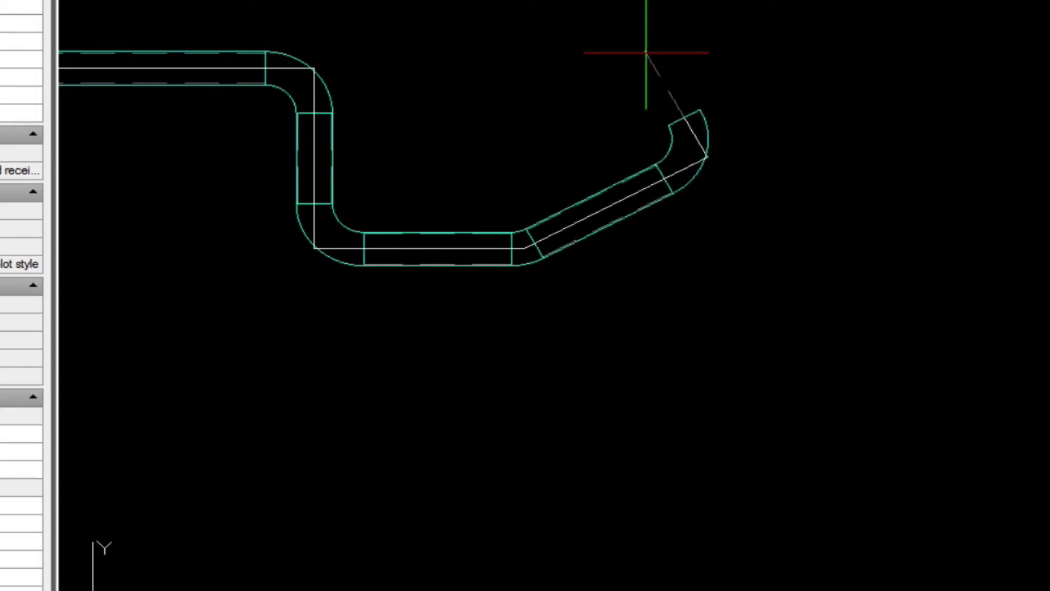
Finish the rising pipe leg and cap it with a 28.5° elbow rotated 270°
left_click(646, 53)
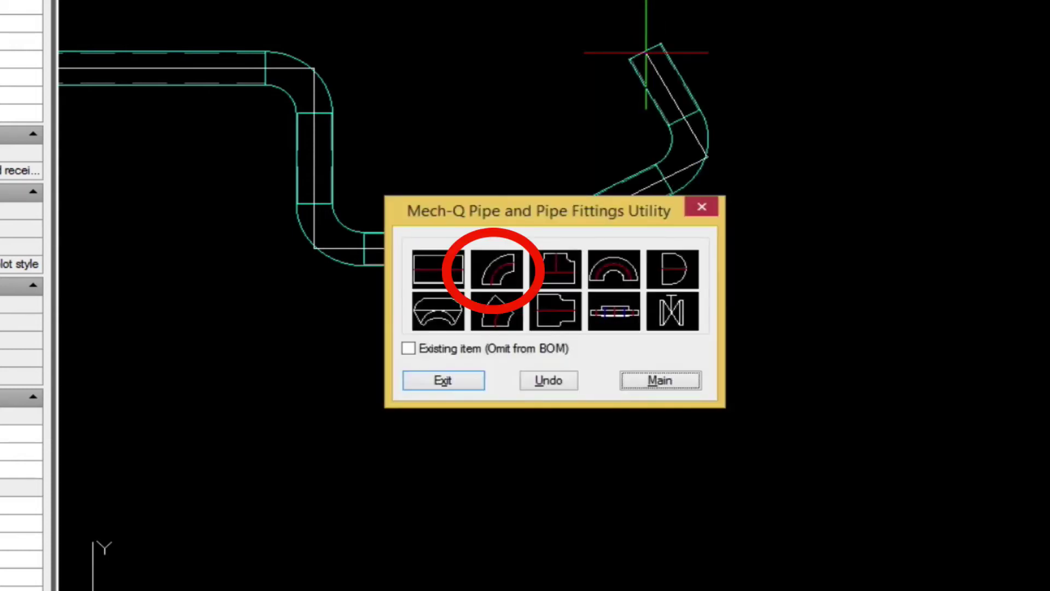
left_click(498, 276)
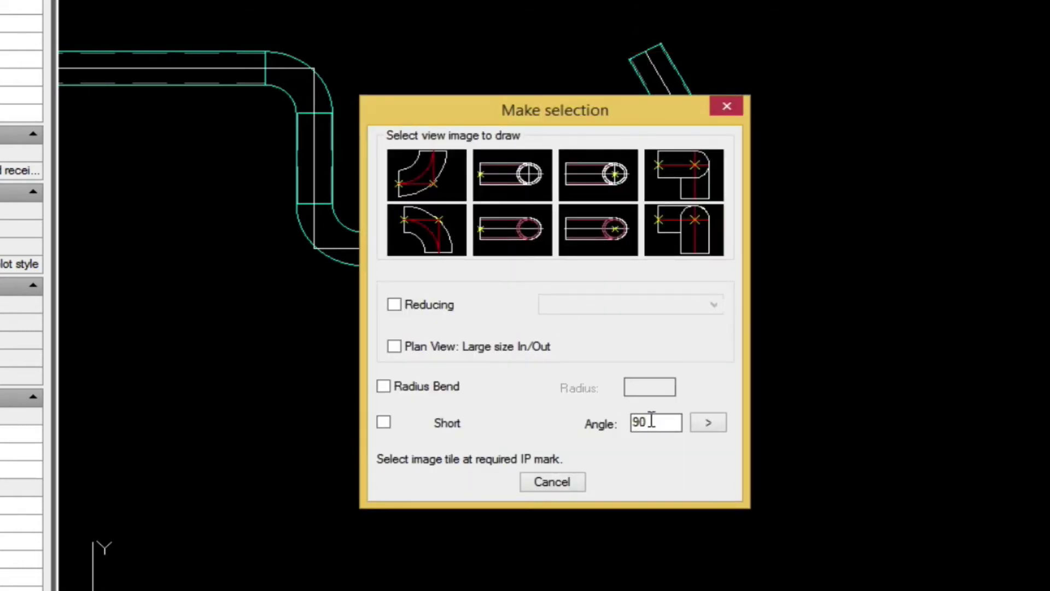
left_click_drag(651, 421, 583, 421)
type("28.5")
key("Tab")
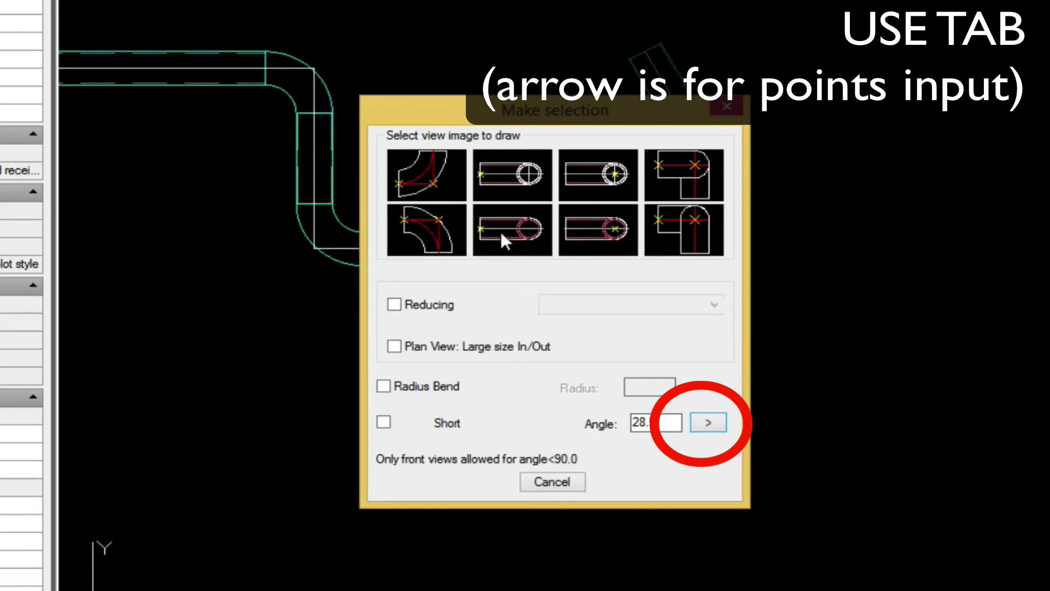
left_click(404, 191)
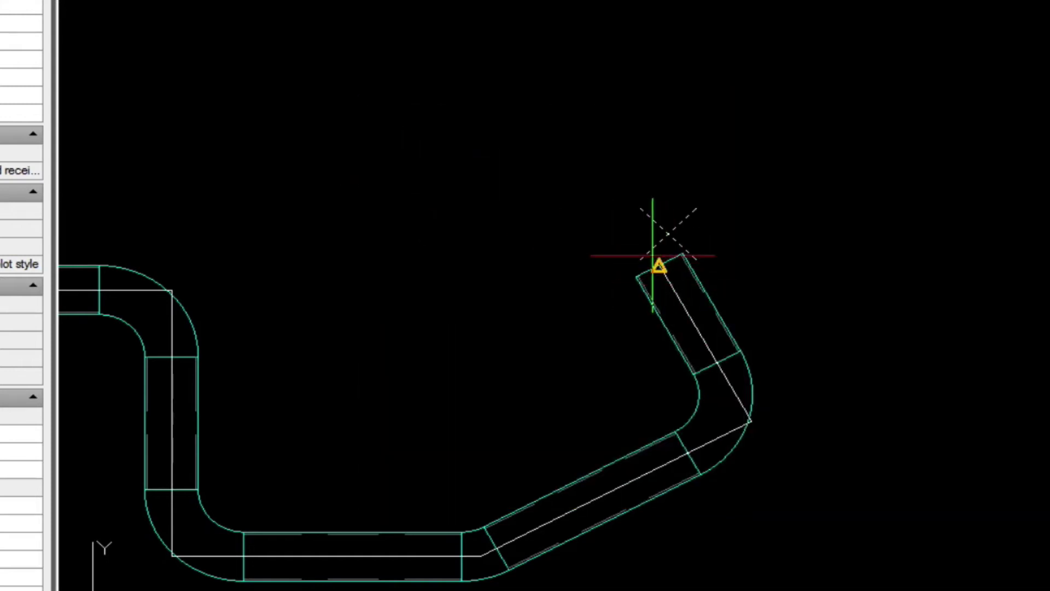
left_click(664, 241)
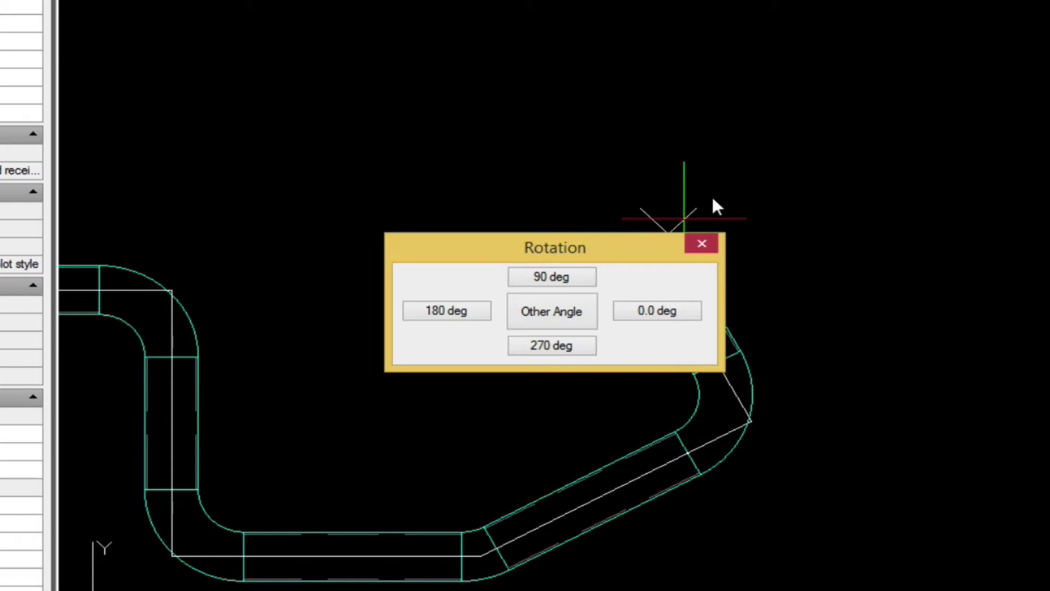
left_click(558, 349)
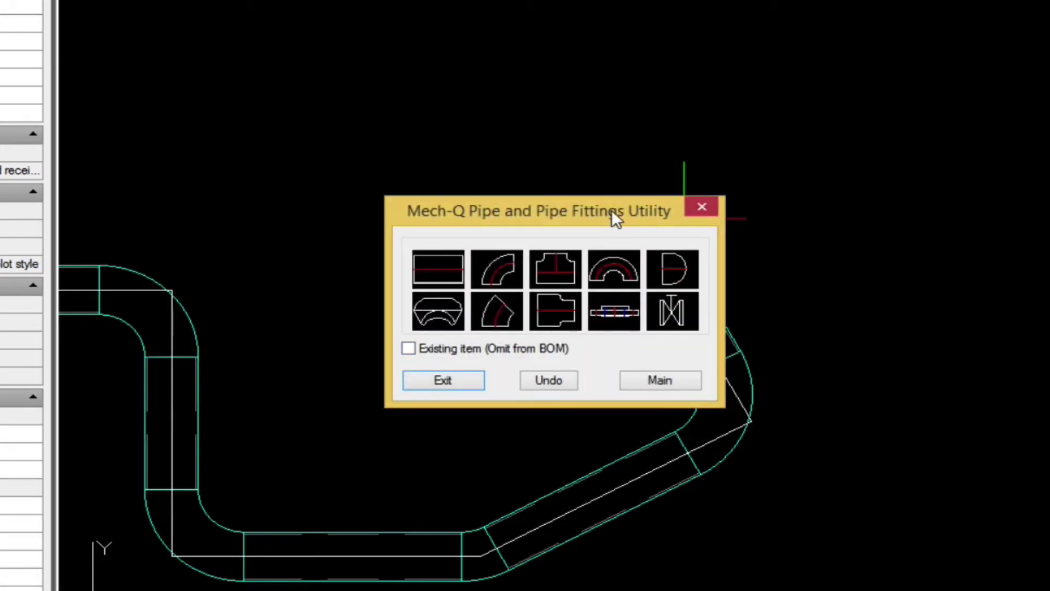
left_click_drag(611, 210, 415, 134)
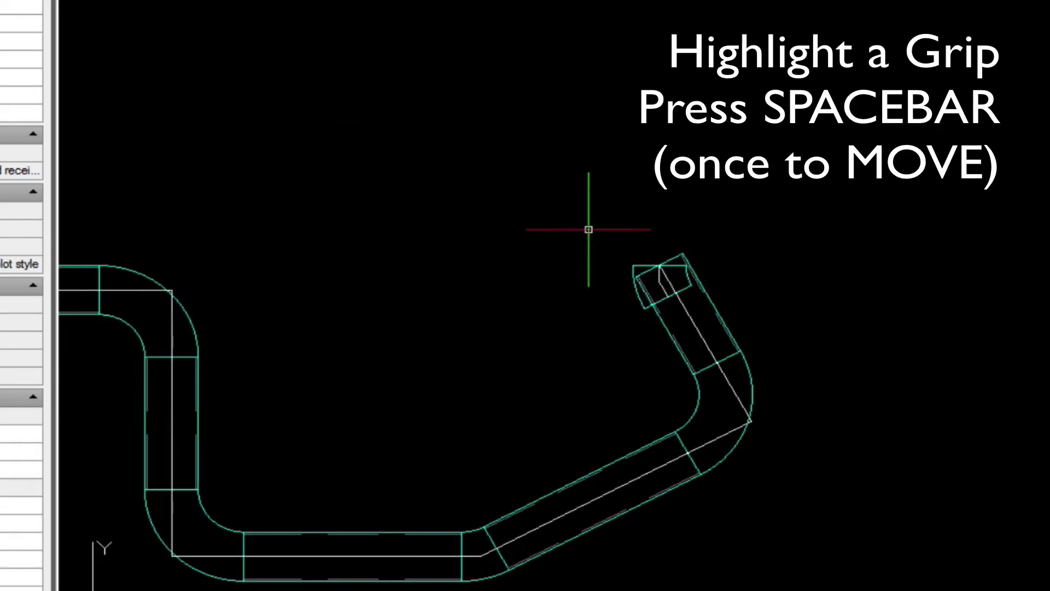
Zoom in and move the top elbow so it sits flush on the pipe leg's end
left_click(570, 206)
left_click(788, 340)
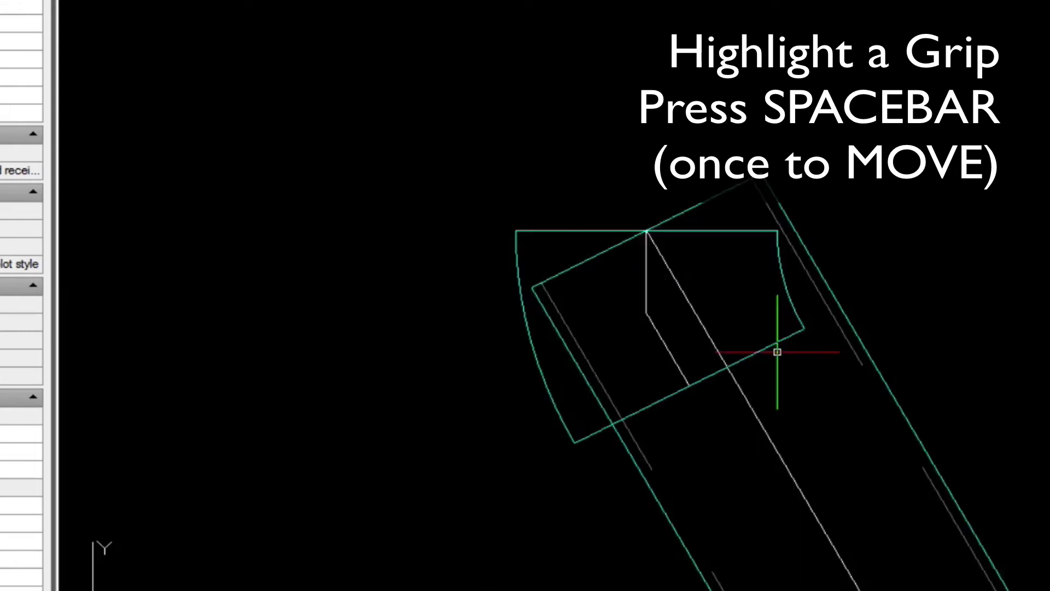
left_click(787, 334)
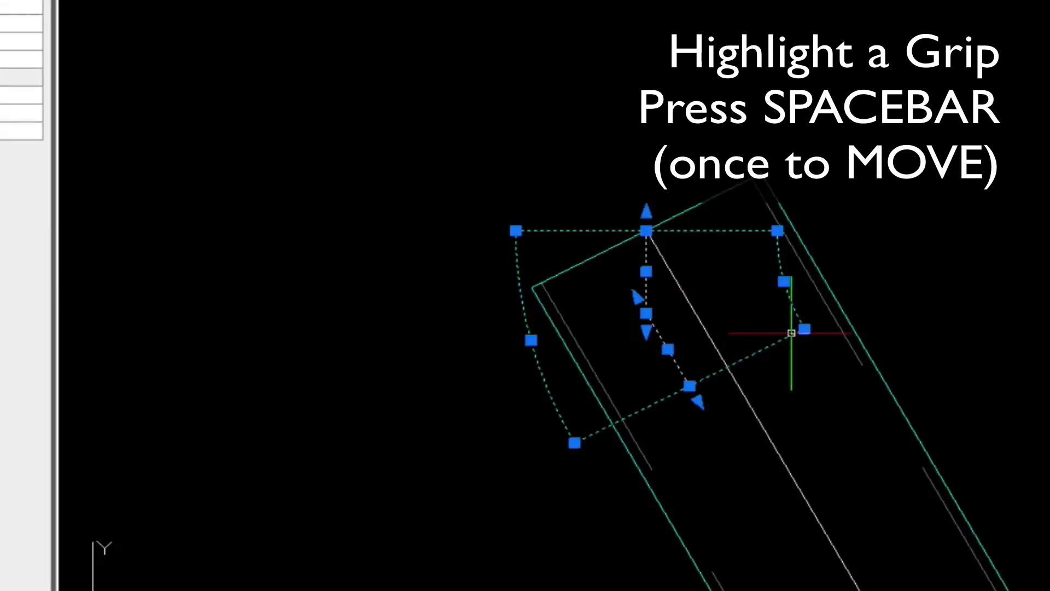
left_click(802, 330)
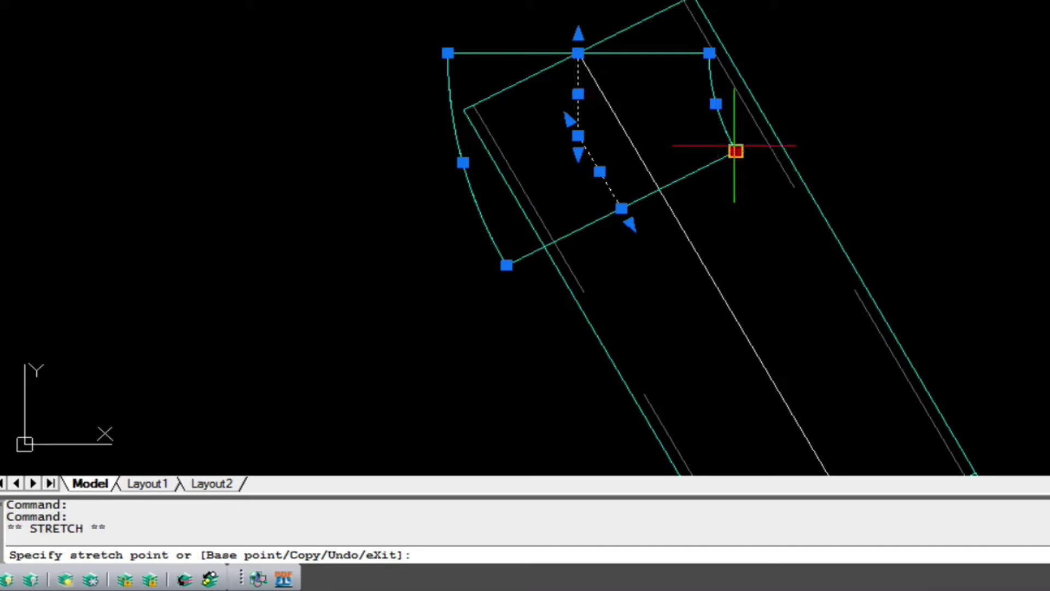
key("space")
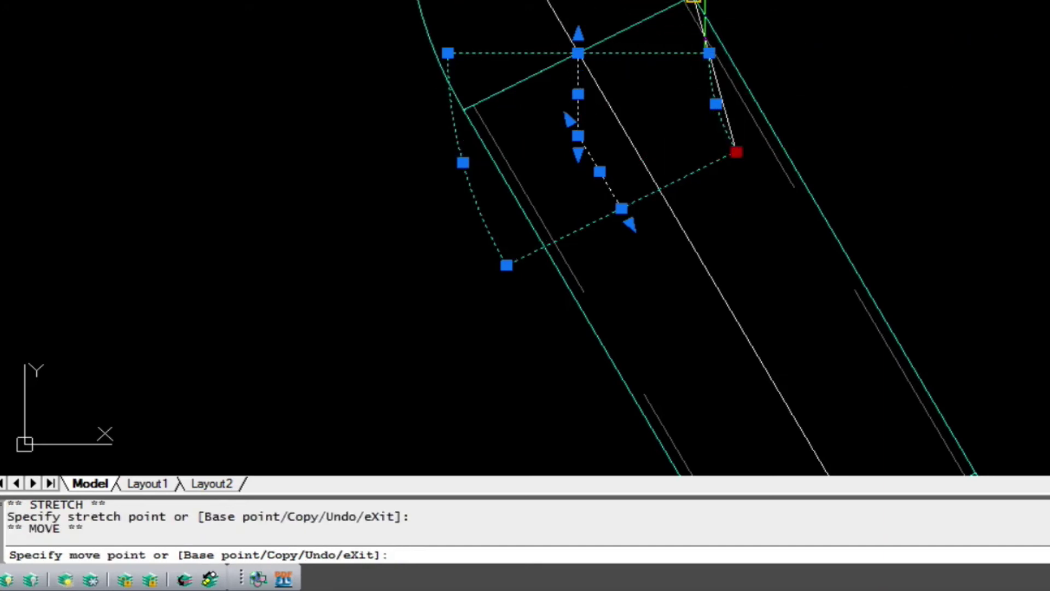
left_click(690, 2)
key("Escape")
key("Escape")
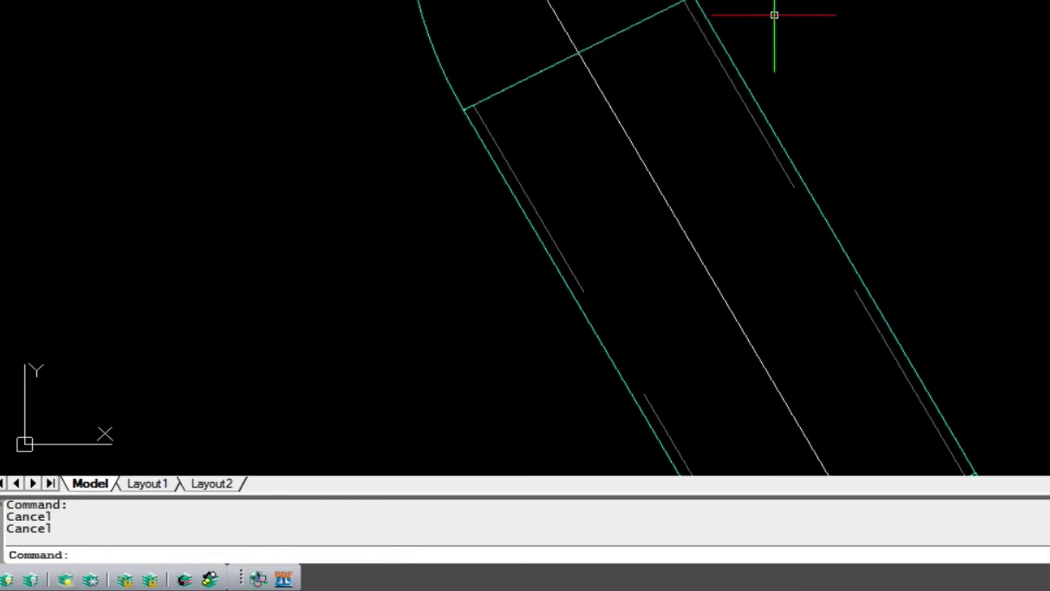
scroll(705, 25, "down", 8)
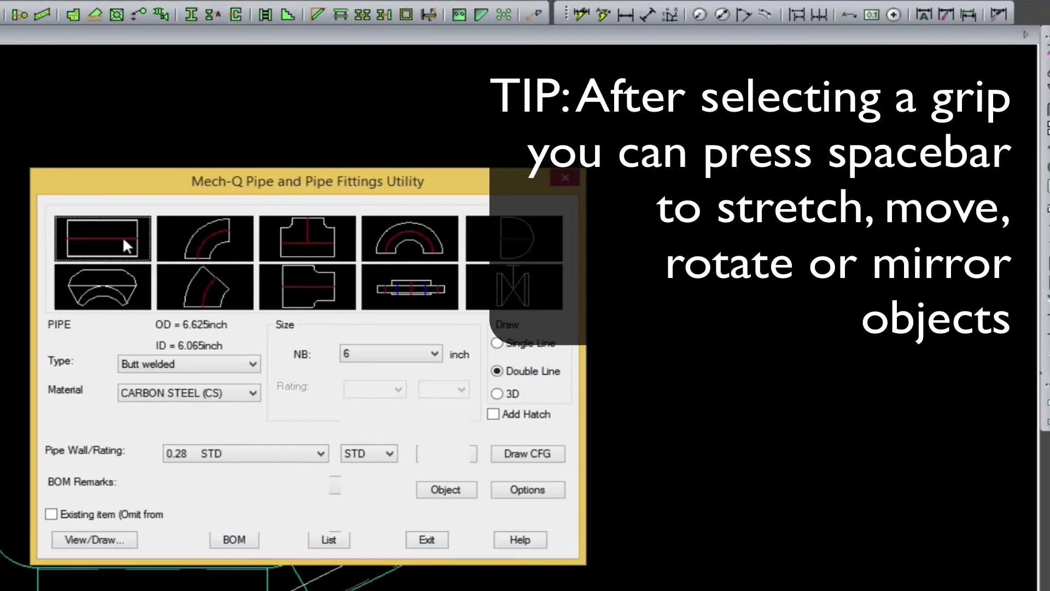
left_click(110, 539)
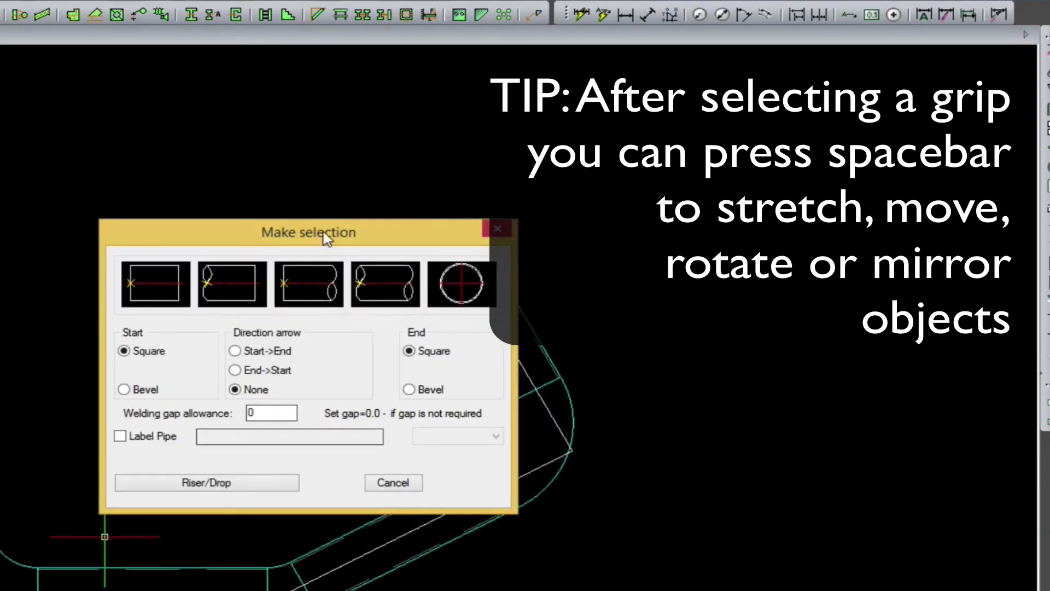
Draw a square-ended 2' vertical pipe from the top elbow turning into a horizontal leg
left_click(134, 281)
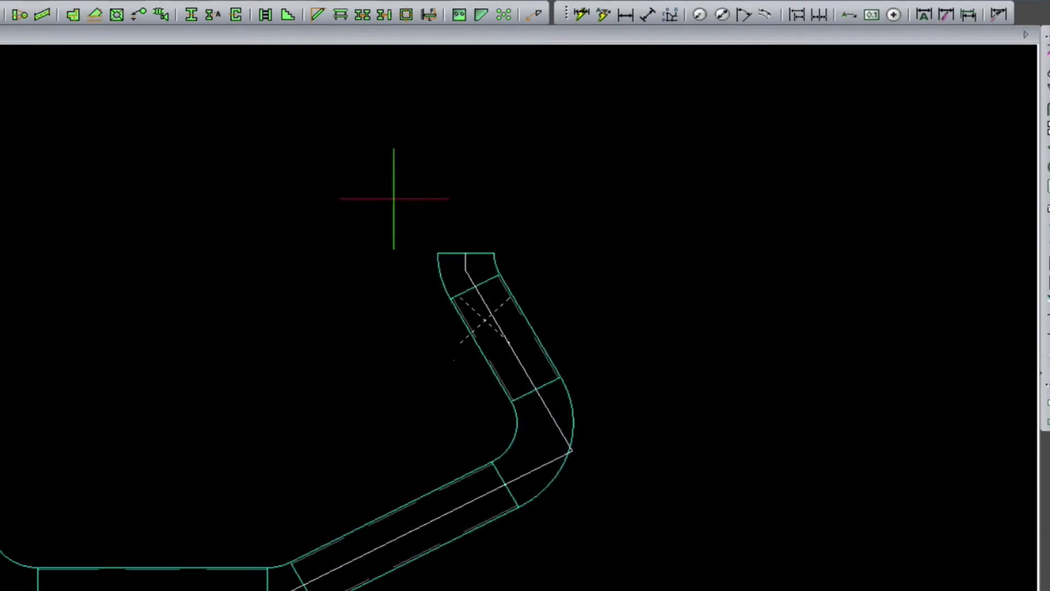
left_click(465, 253)
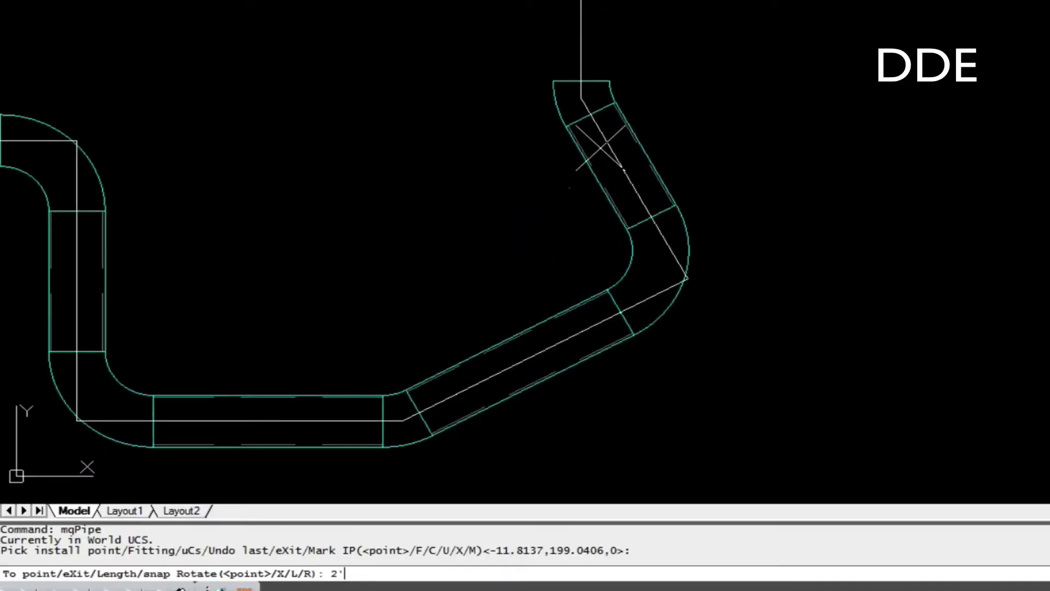
key("Return")
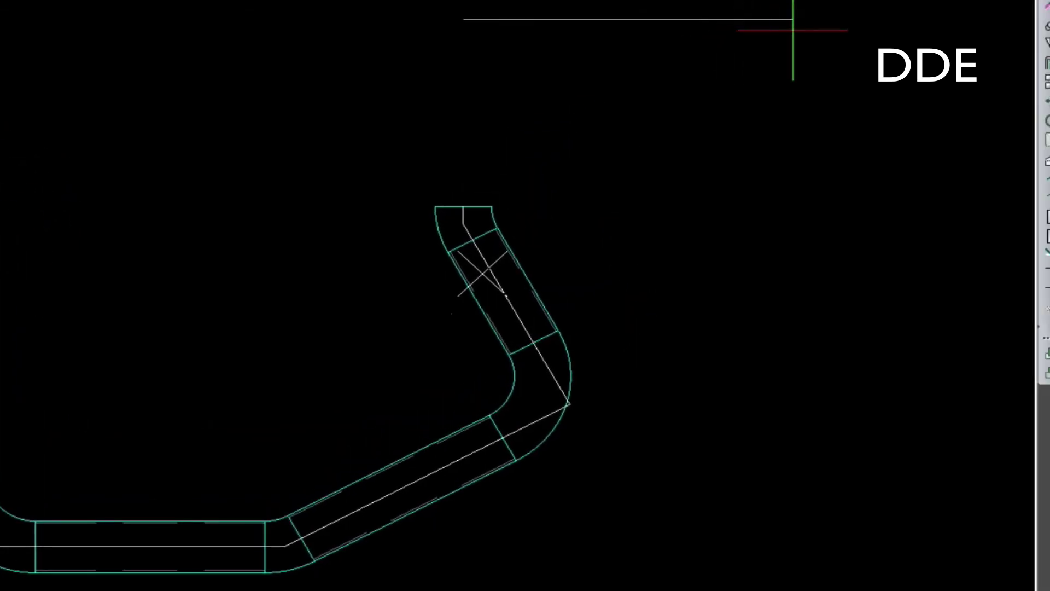
left_click(793, 31)
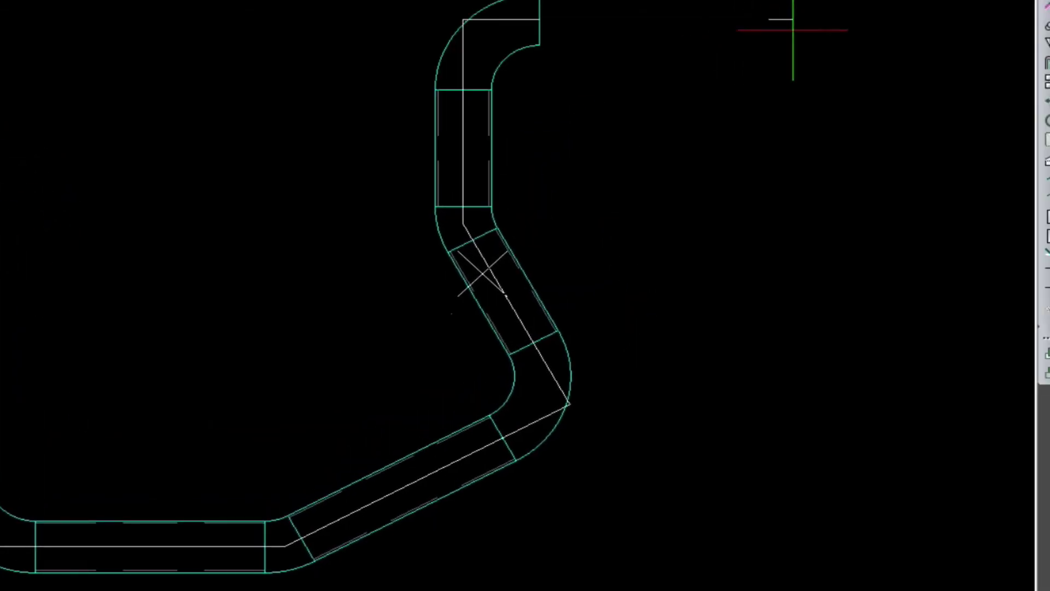
key("Return")
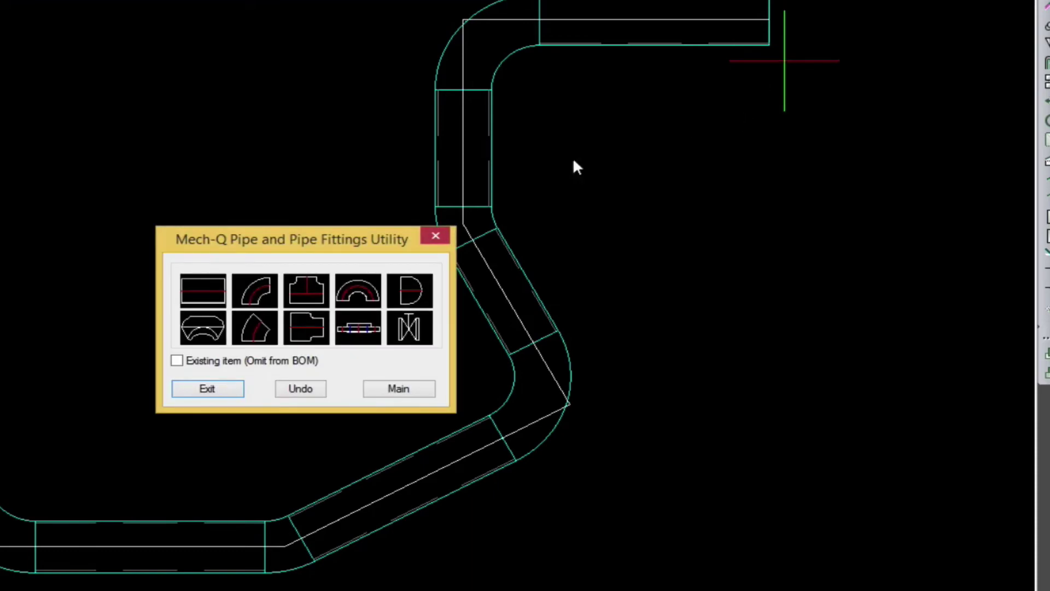
left_click(435, 236)
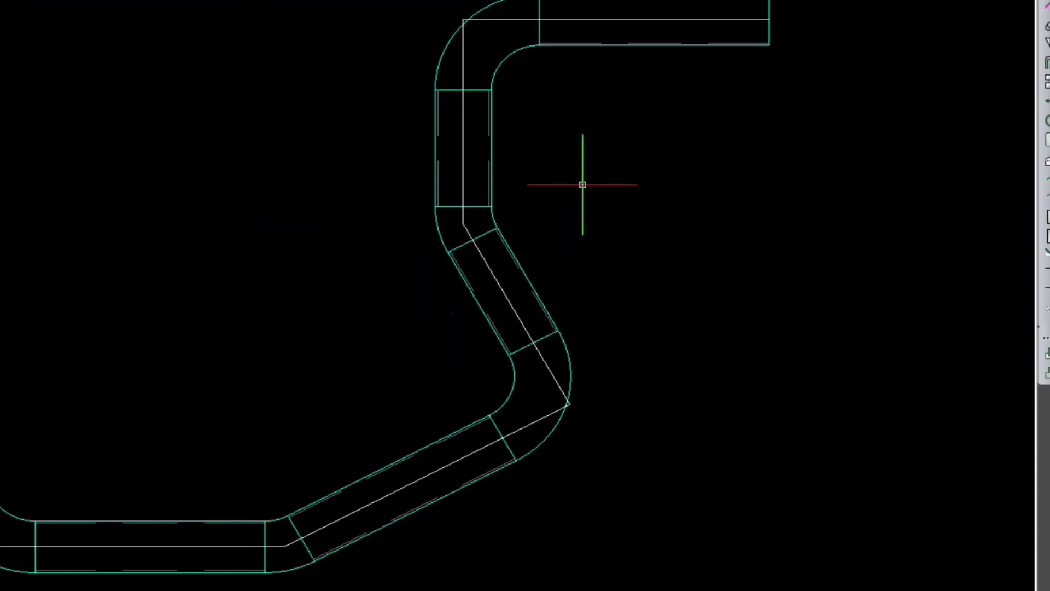
Add a 3' linear dimension above the top pipe, from its right end to the elbow
scroll(583, 185, "down", 2)
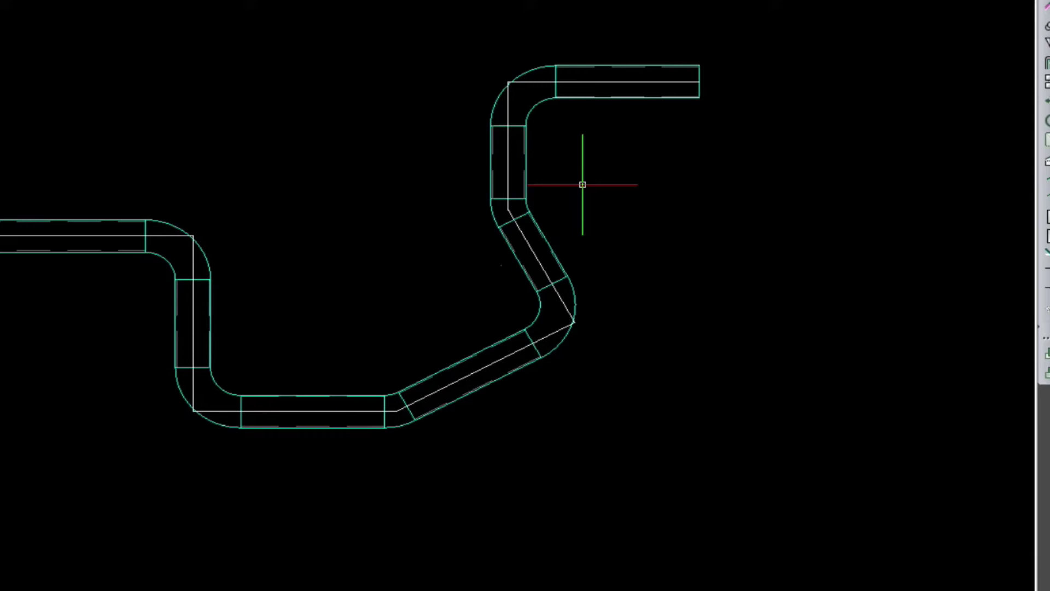
scroll(583, 185, "up", 2)
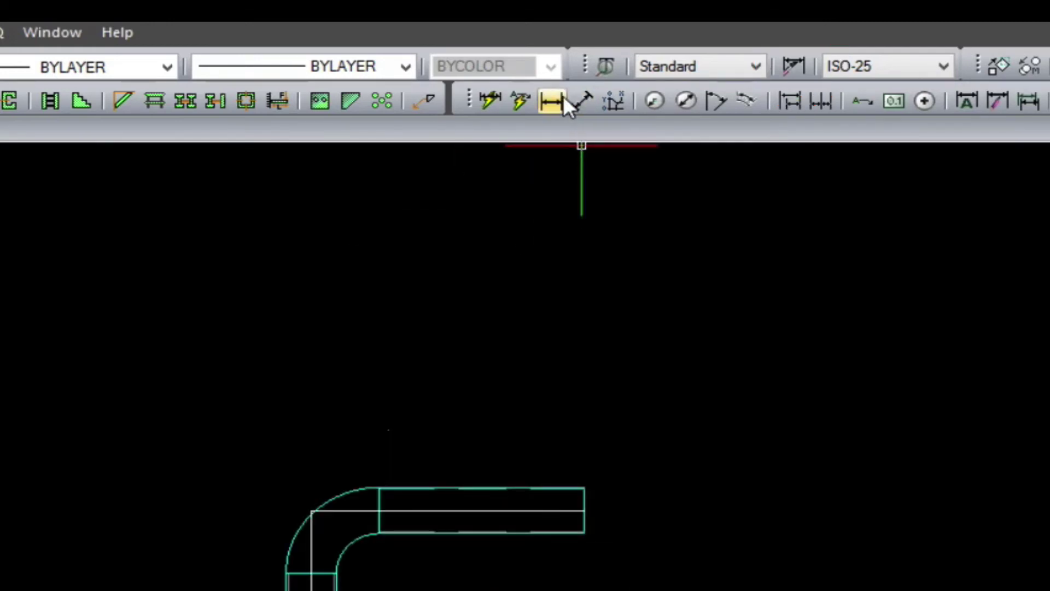
left_click(558, 99)
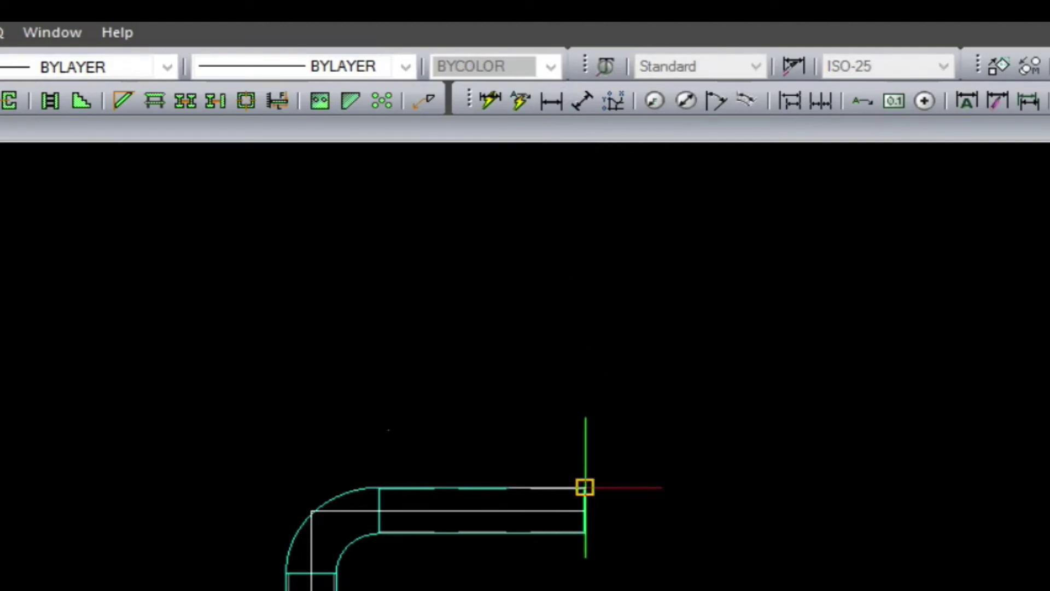
left_click(584, 487)
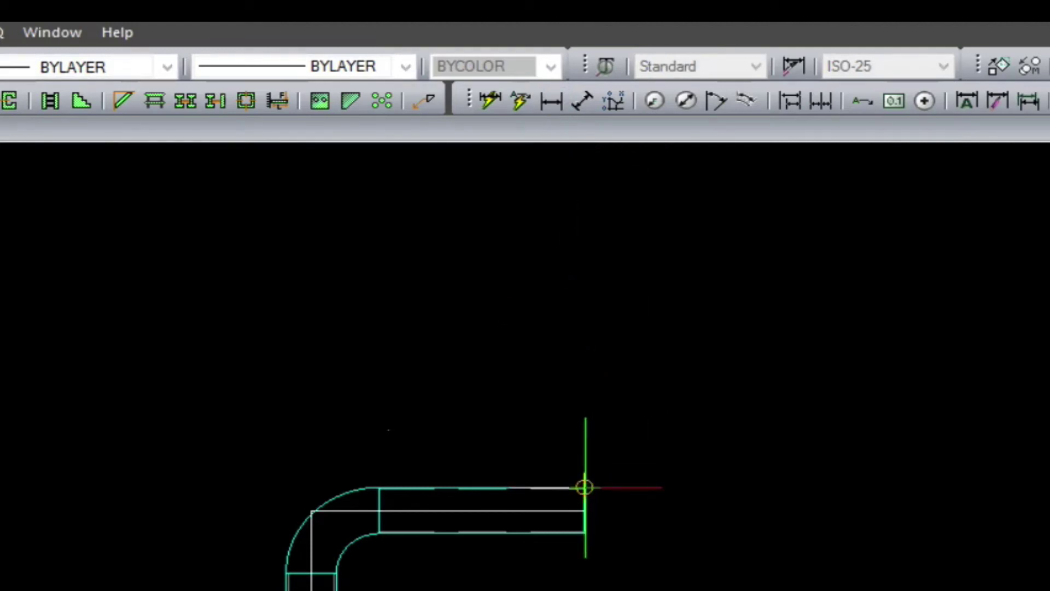
left_click(311, 510)
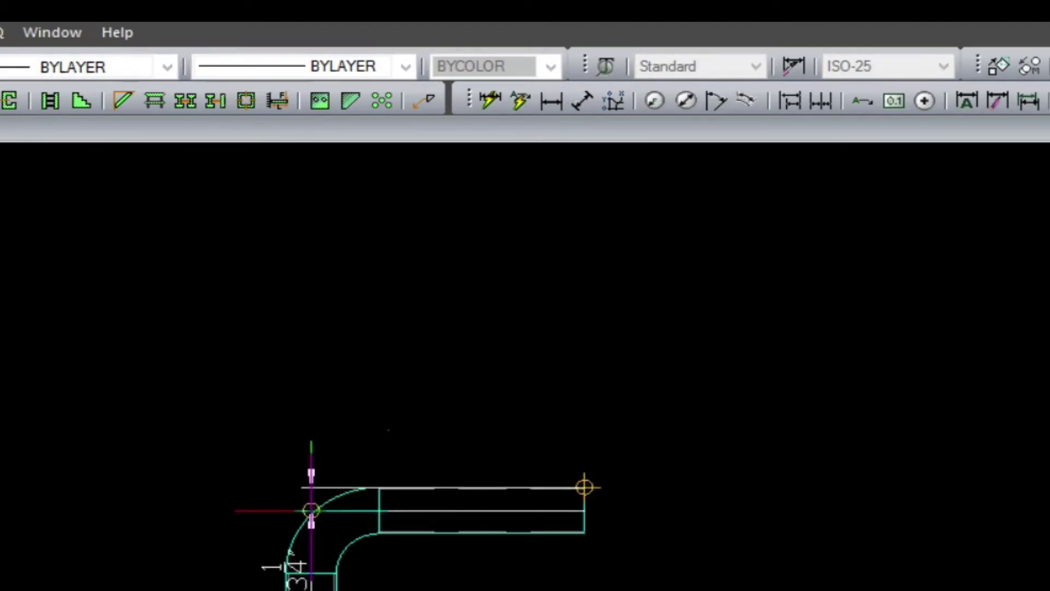
left_click(446, 403)
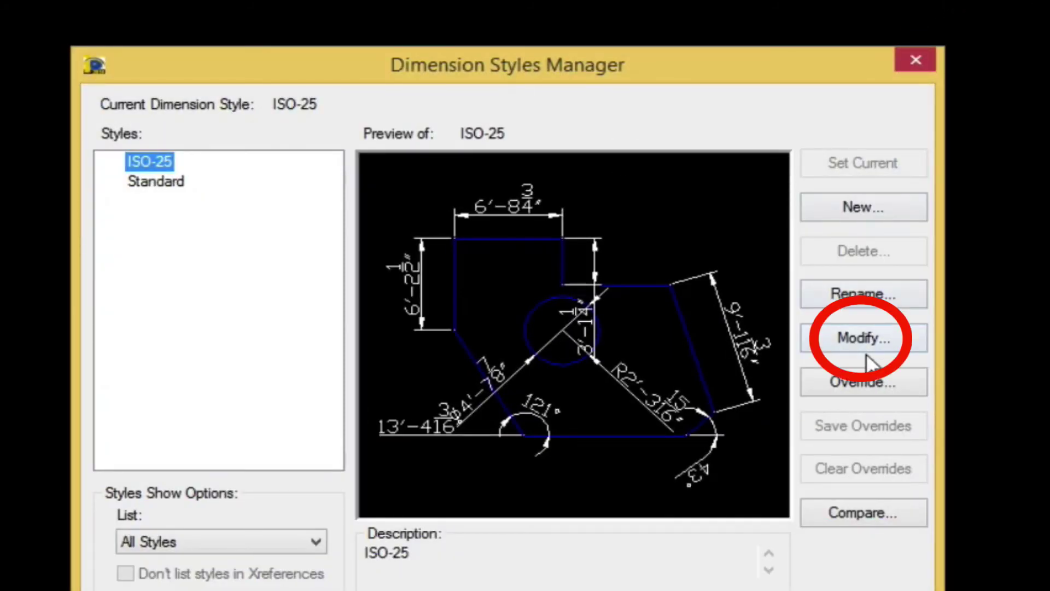
Change the ISO-25 style's primary-unit precision to 0'-0 1/4"
left_click(866, 338)
left_click(346, 180)
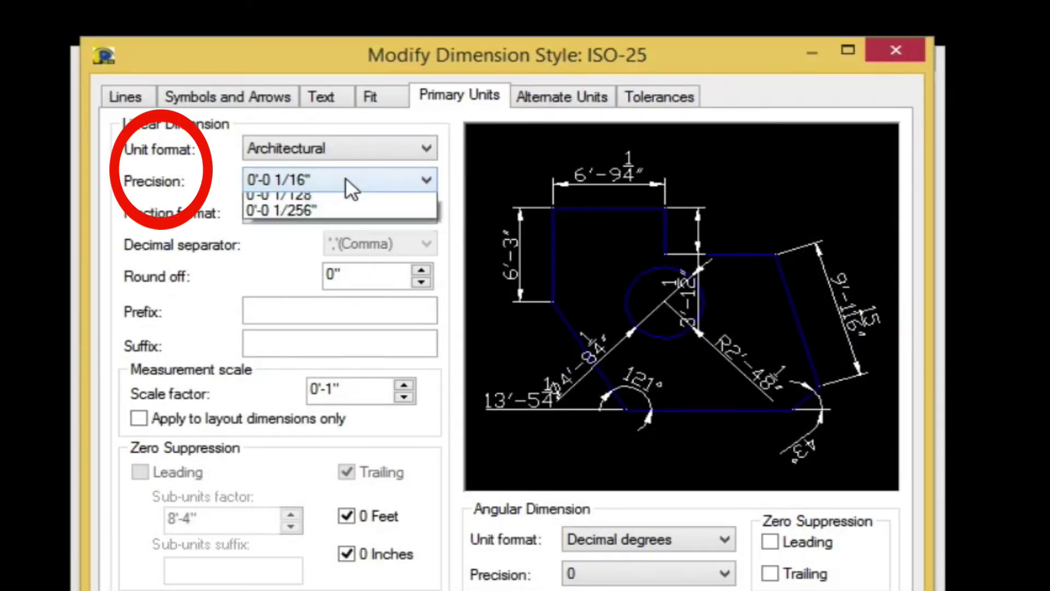
left_click(332, 234)
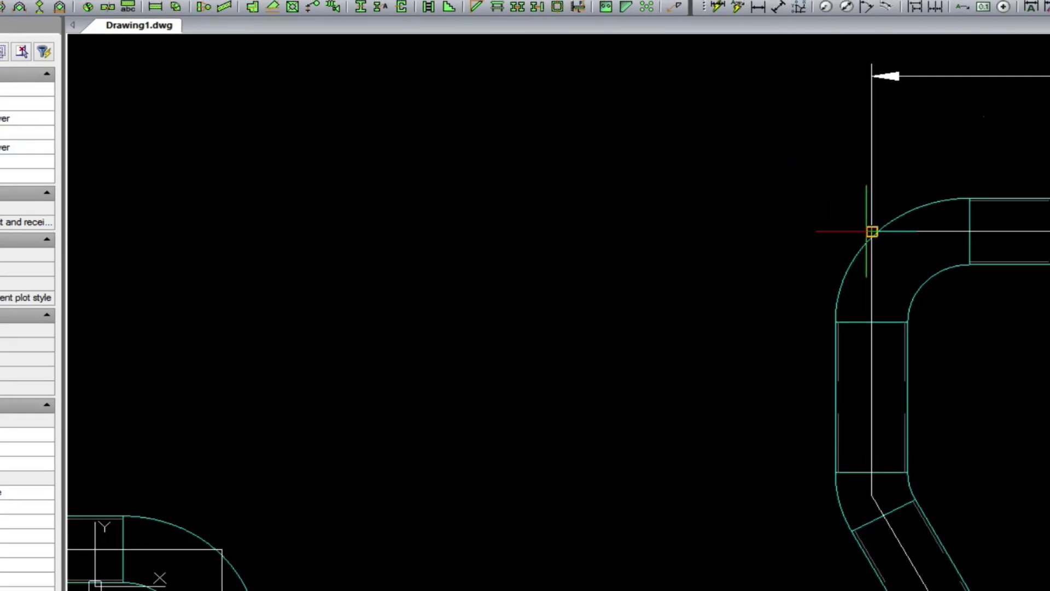
Dimension the upper elbow to the lower-left elbow as 4'-11 1/2", level with the 3' dimension
left_click(872, 231)
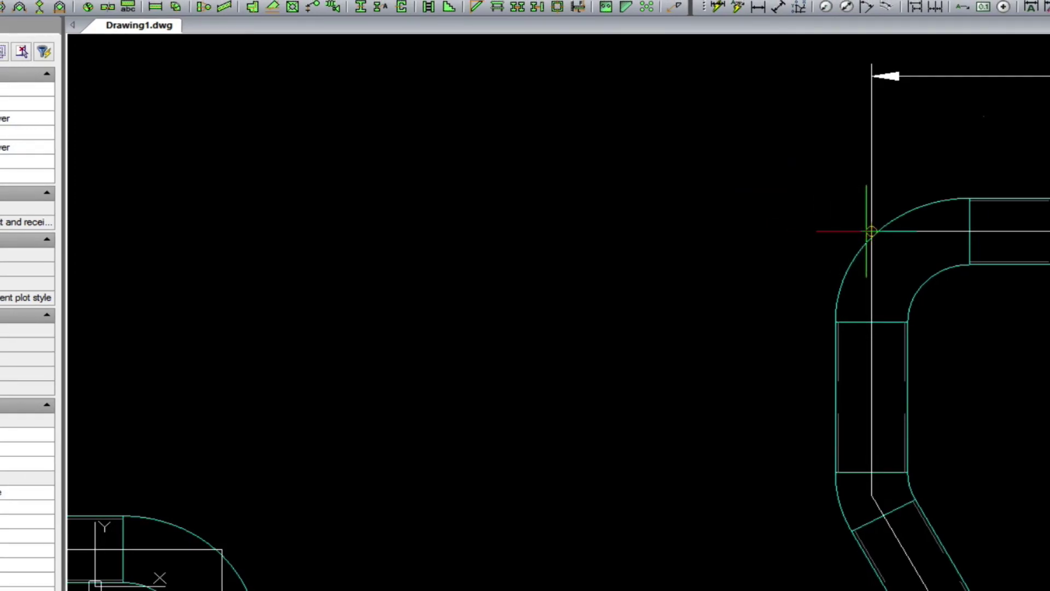
left_click(221, 548)
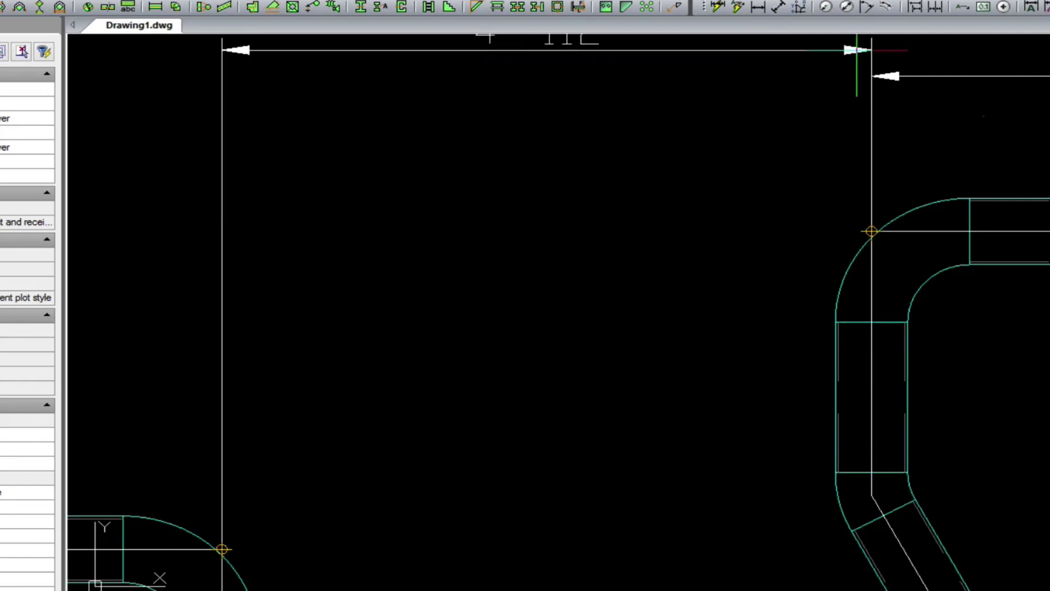
left_click(889, 76)
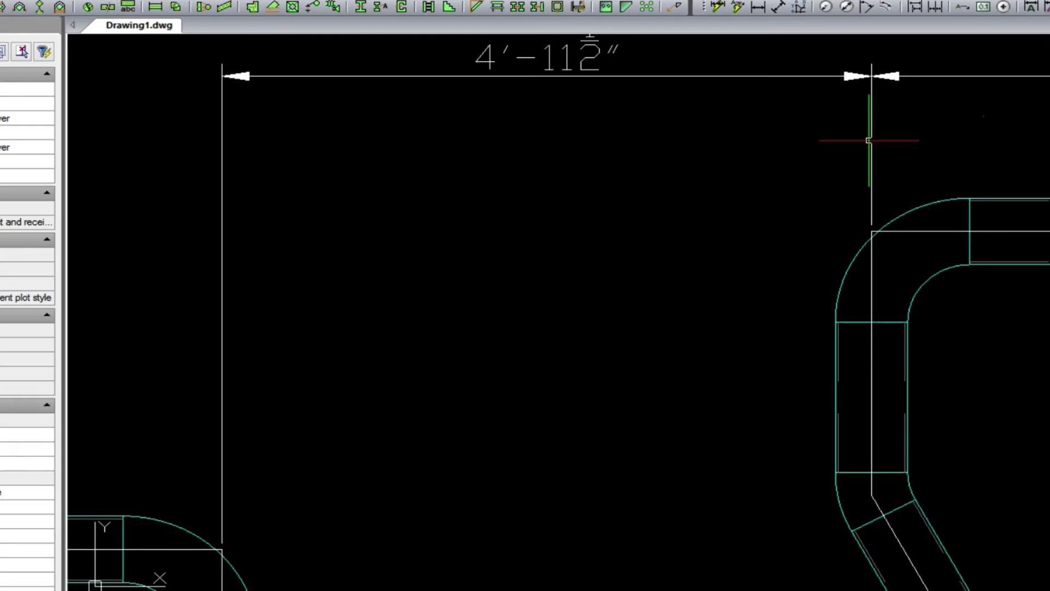
scroll(869, 140, "down", 2)
scroll(868, 140, "down", 2)
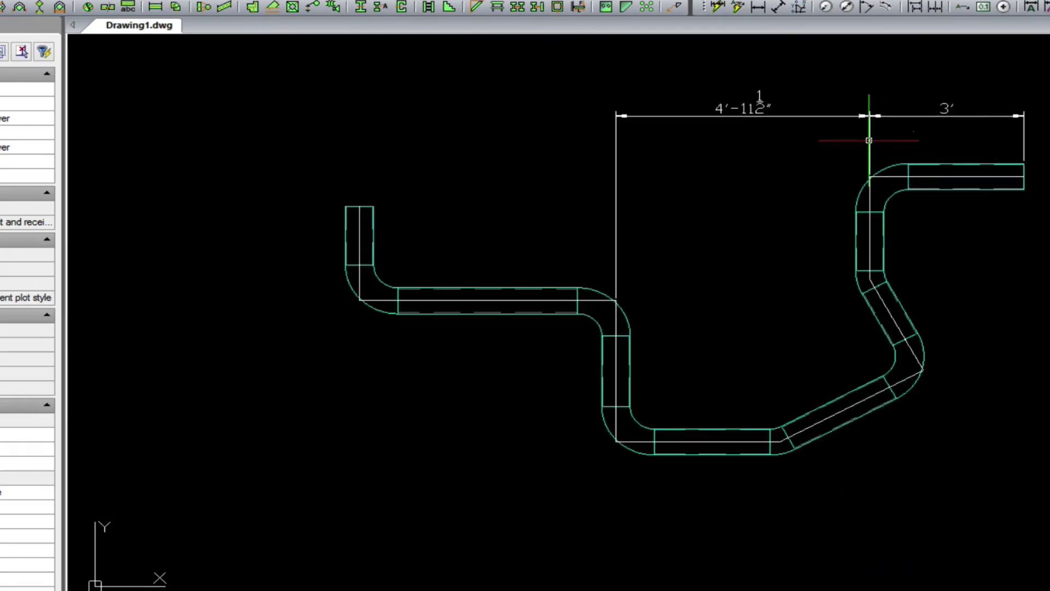
middle_click_drag(869, 140, 962, 211)
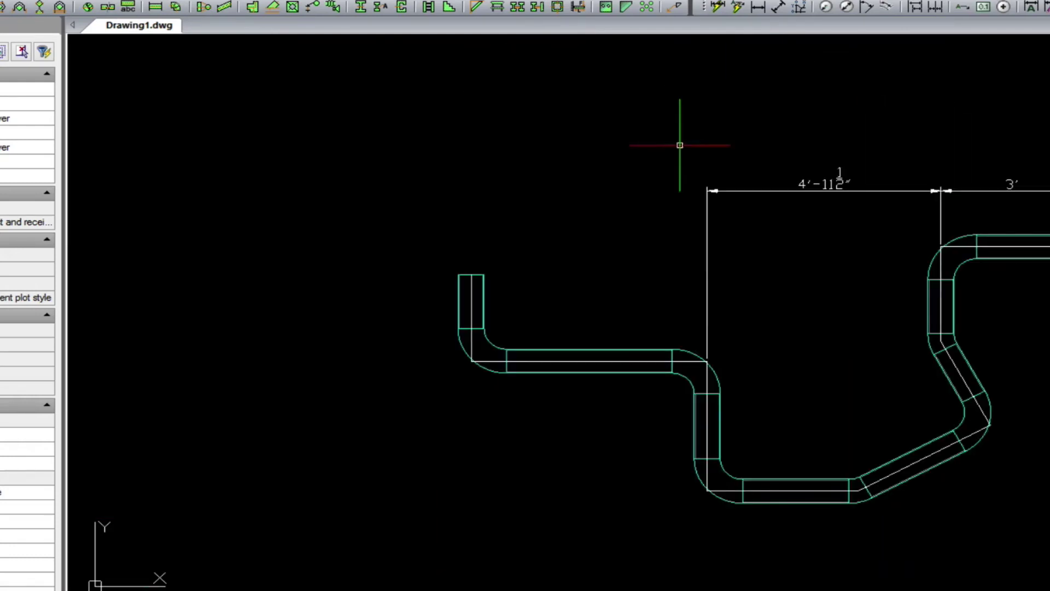
Change LTSCALE from 8 to 0.5 so the pipe's dashed linetypes show visible dashes
type("z")
key("Return")
left_click(448, 233)
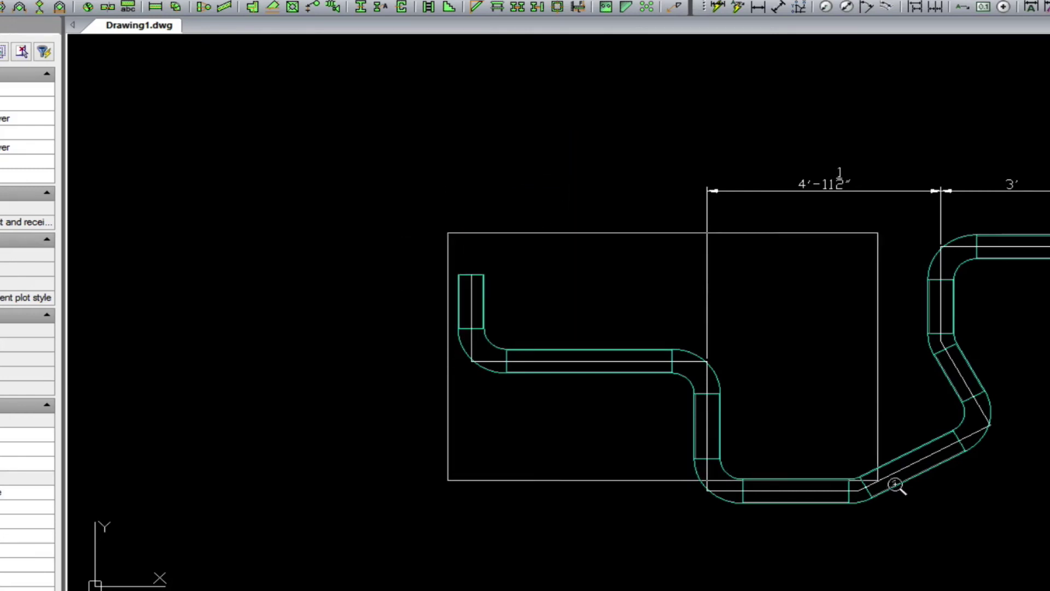
left_click(1012, 529)
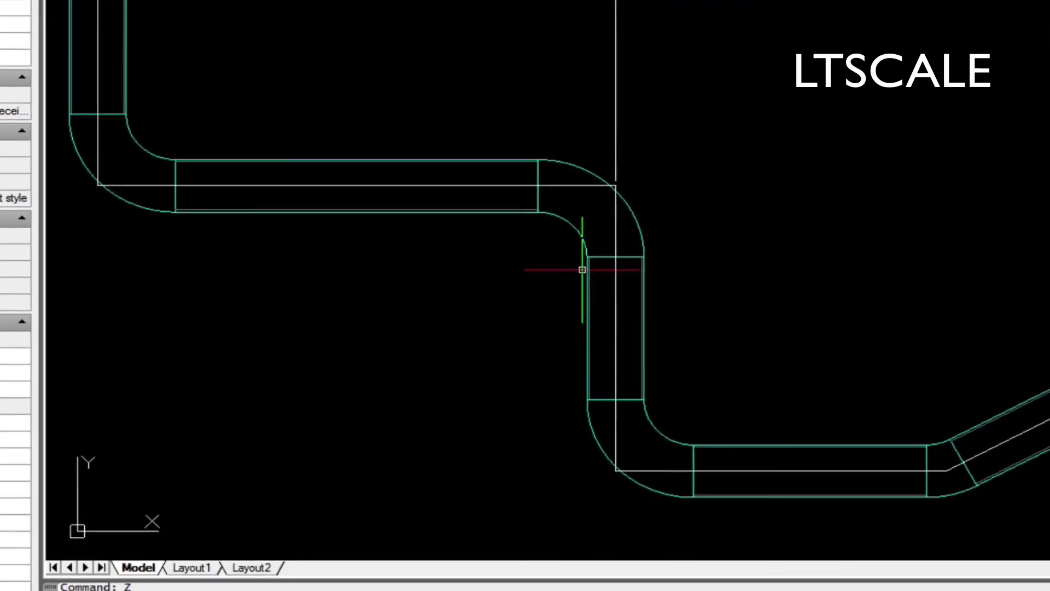
key("Escape")
key("Escape")
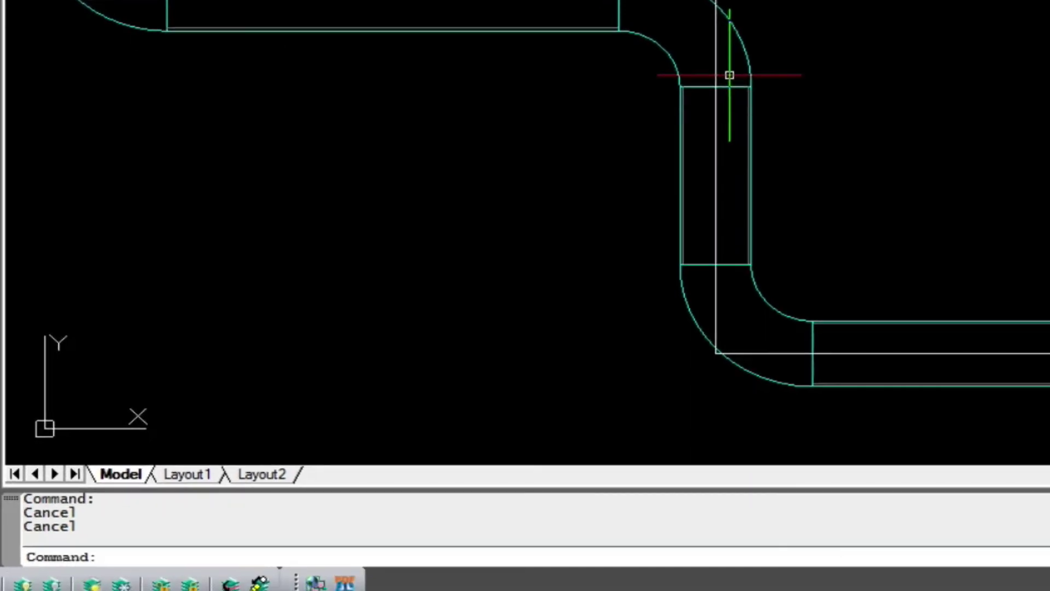
type("lt")
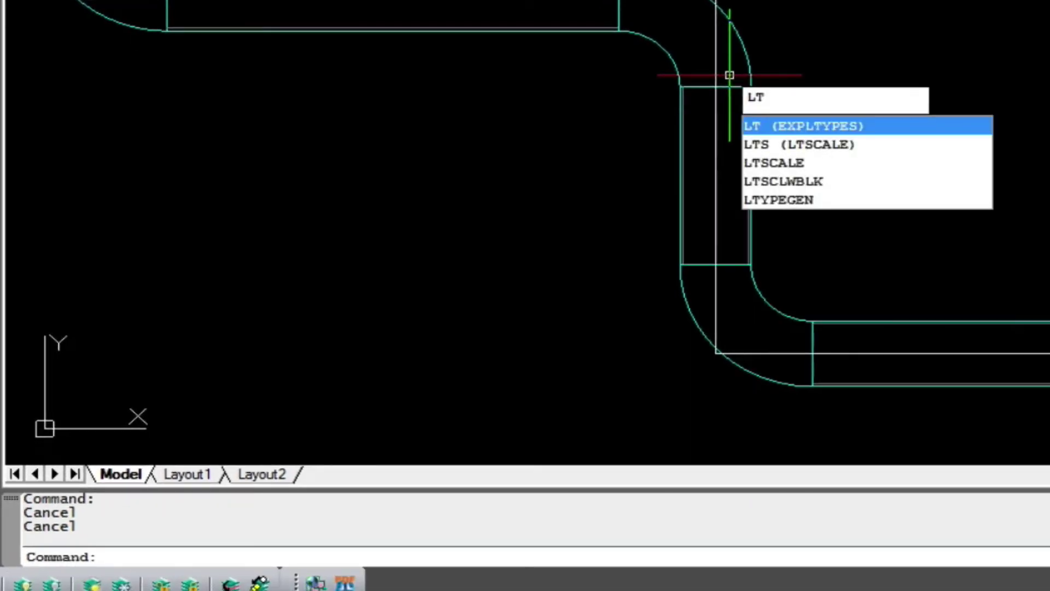
key("Down")
key("Down")
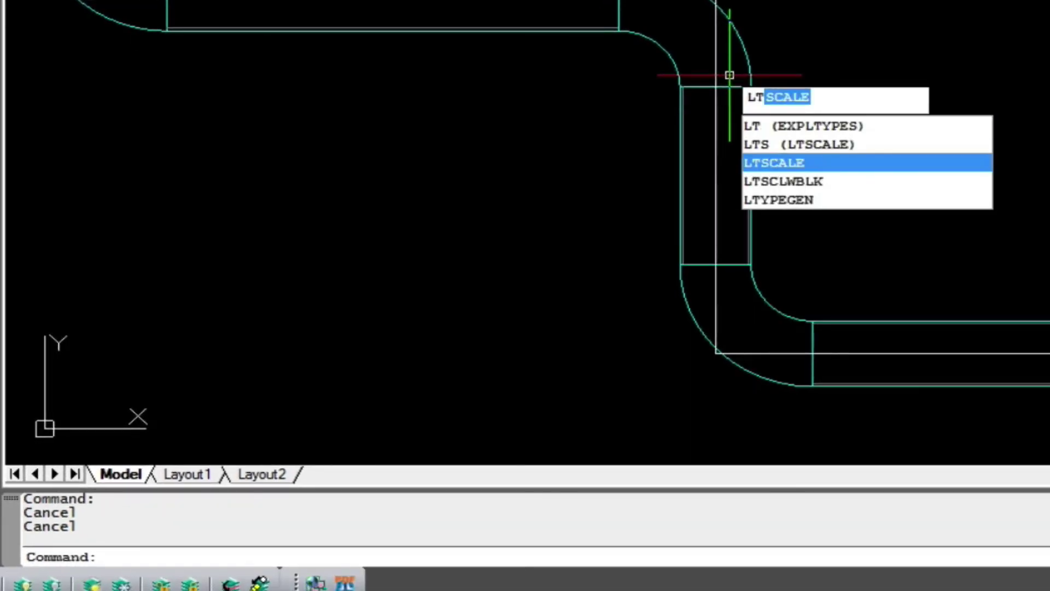
key("Return")
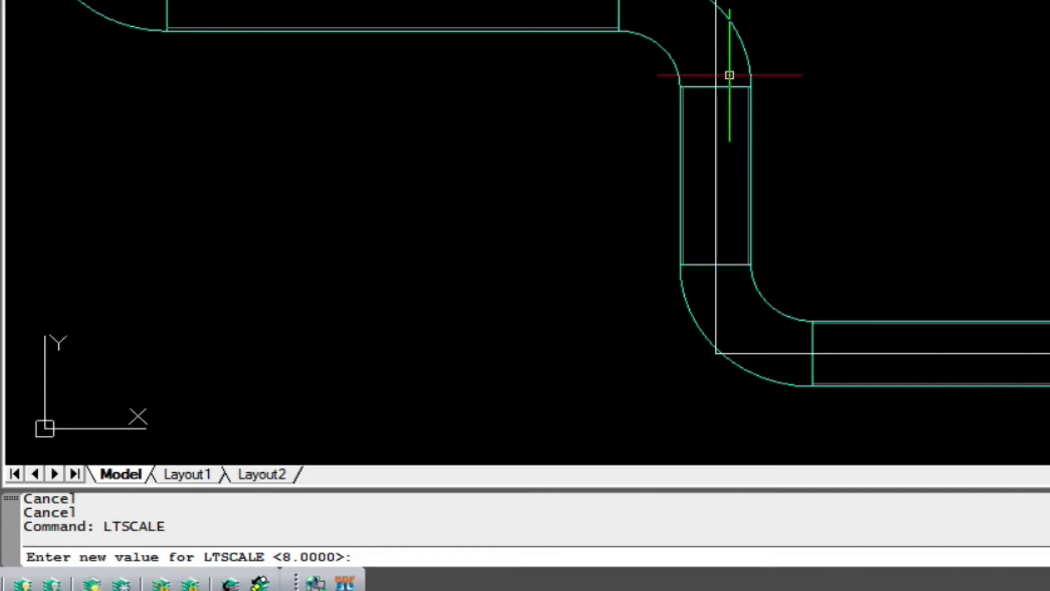
type(".")
type("5")
key("Return")
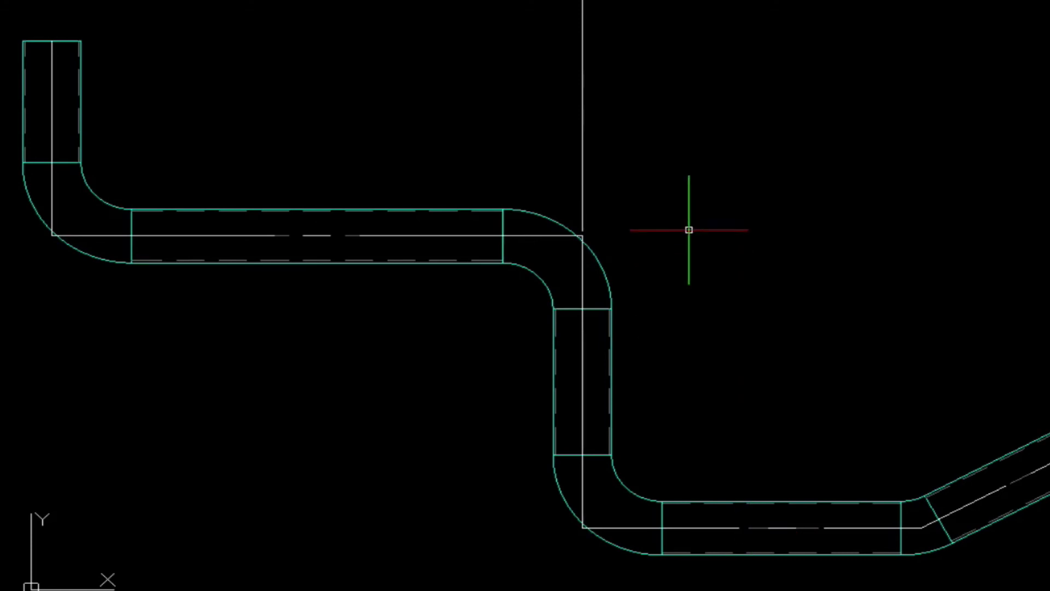
scroll(688, 225, "down", 2)
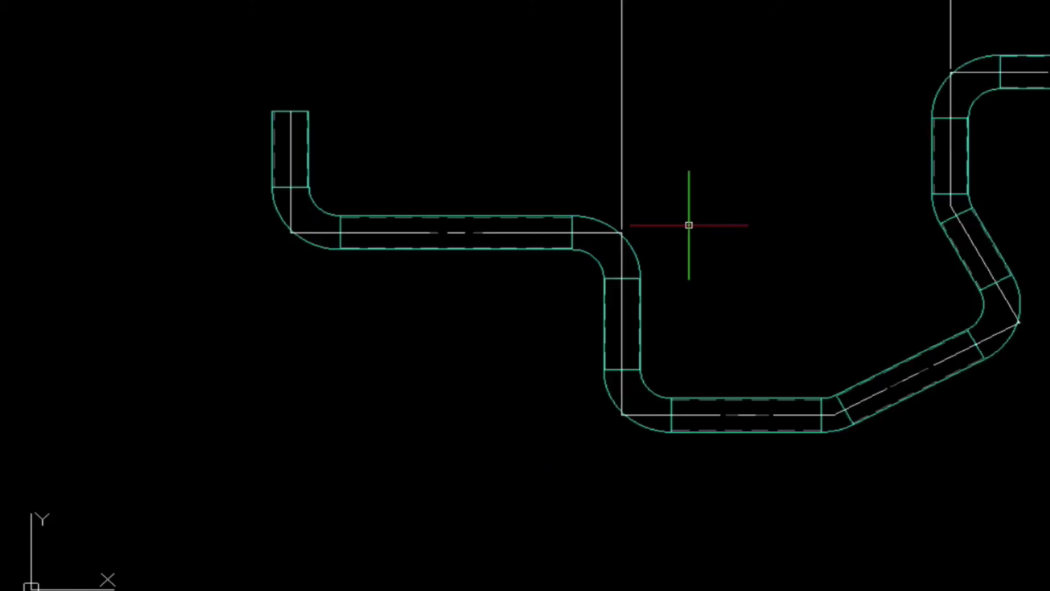
Set up a PDF Printer print on A4 with What to print set to Window
type("plot")
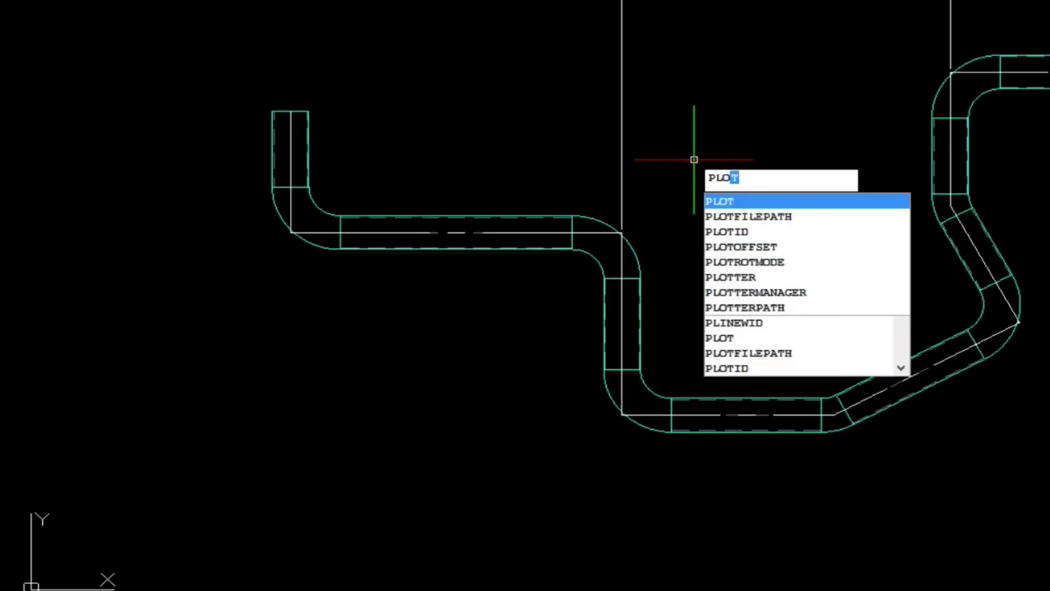
key("Return")
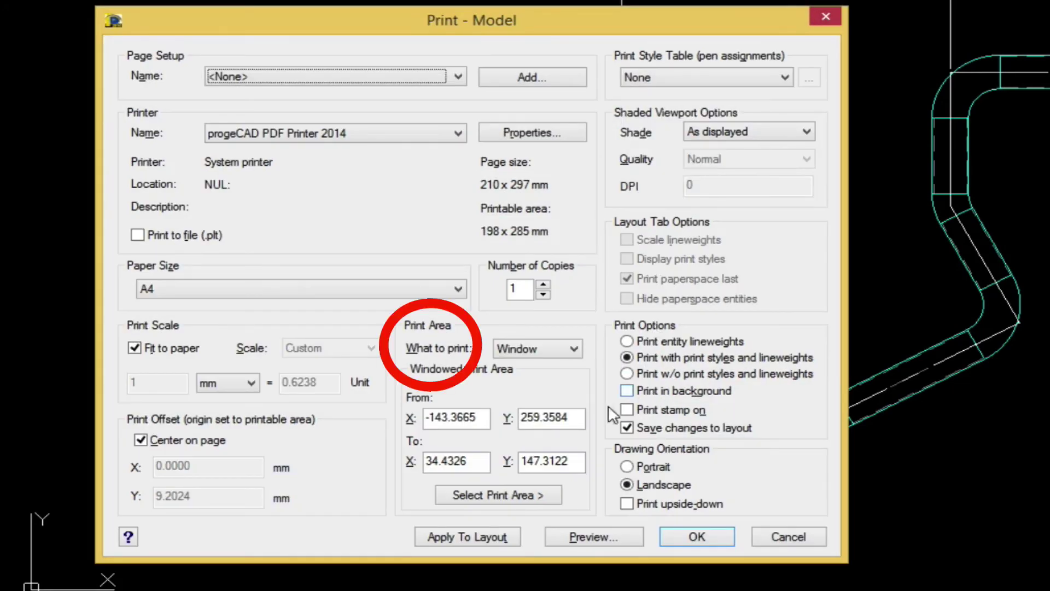
left_click(537, 352)
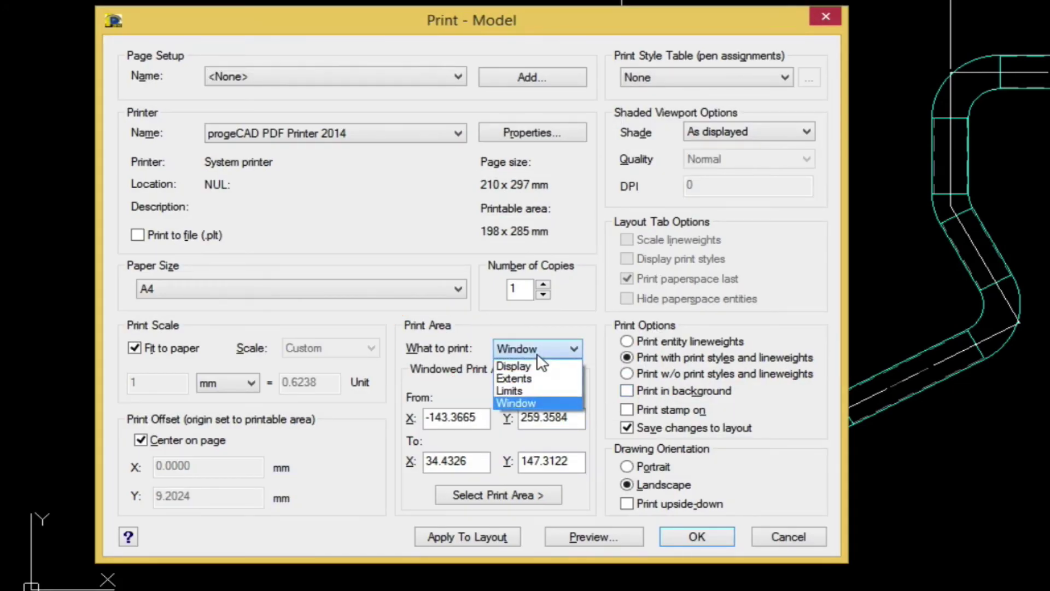
left_click(529, 403)
left_click(495, 493)
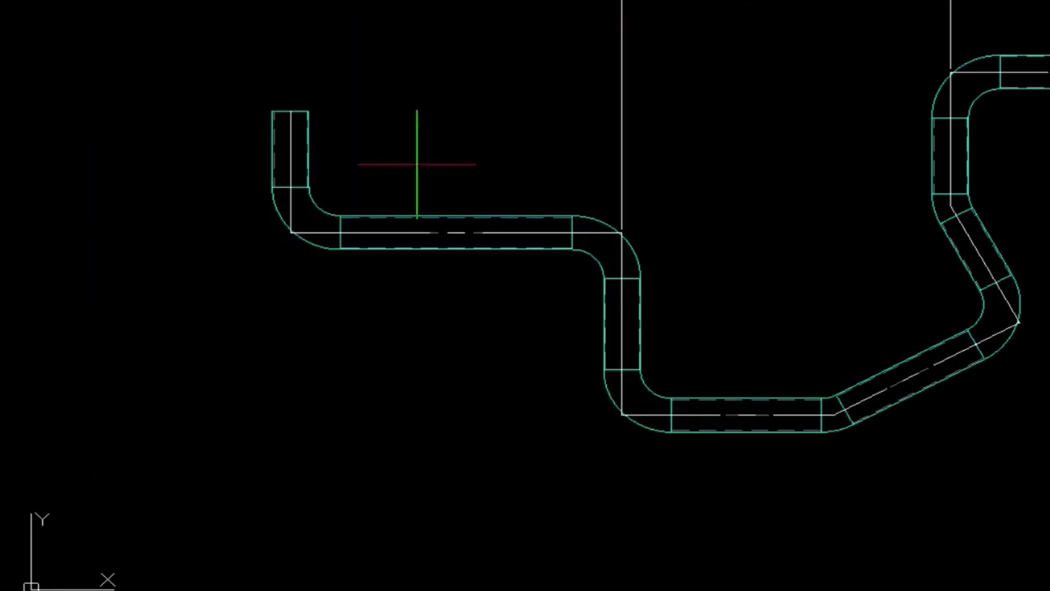